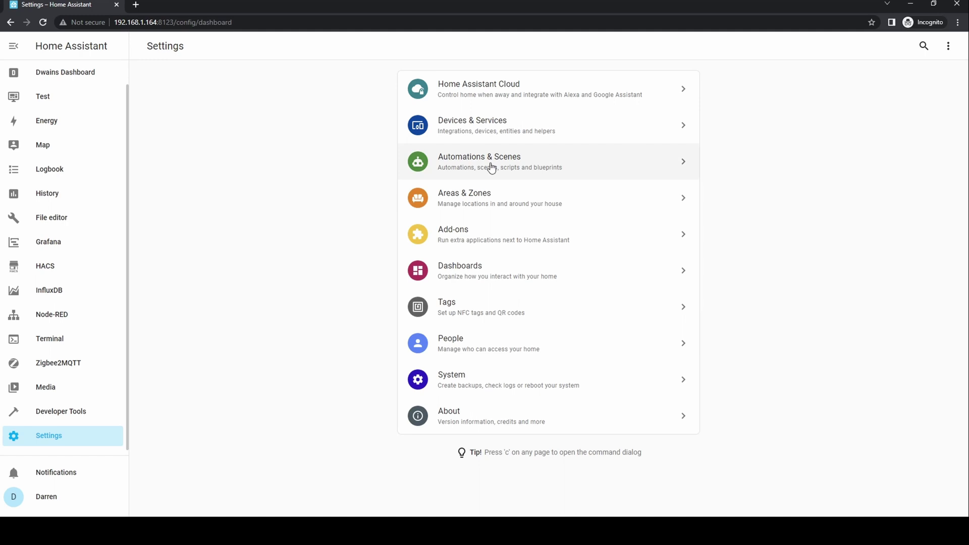
Create a blank automation, skipping blueprints, and name it 'Motion Sensor low battery notification'.
{"action": "left_click", "coordinate": [491, 168]}
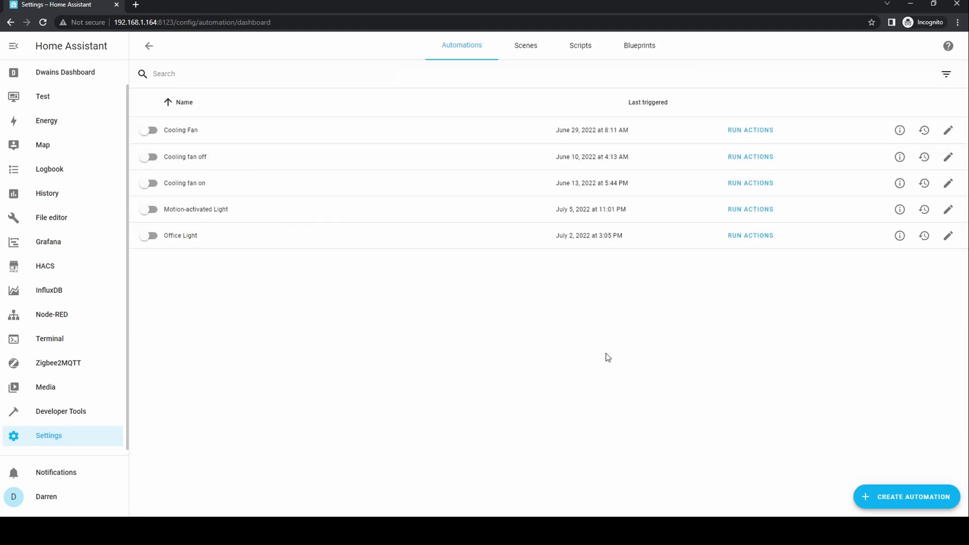
{"action": "left_click", "coordinate": [906, 497]}
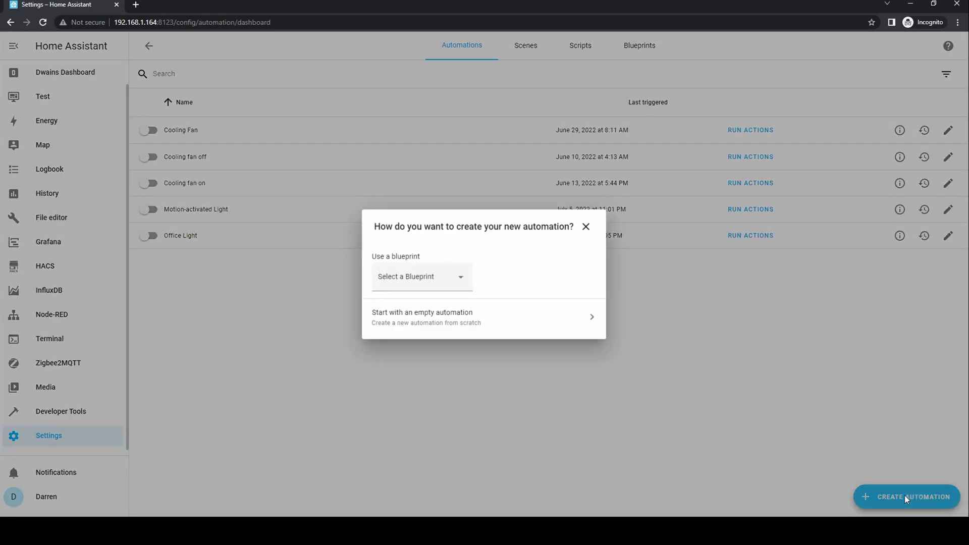
{"action": "left_click", "coordinate": [400, 268]}
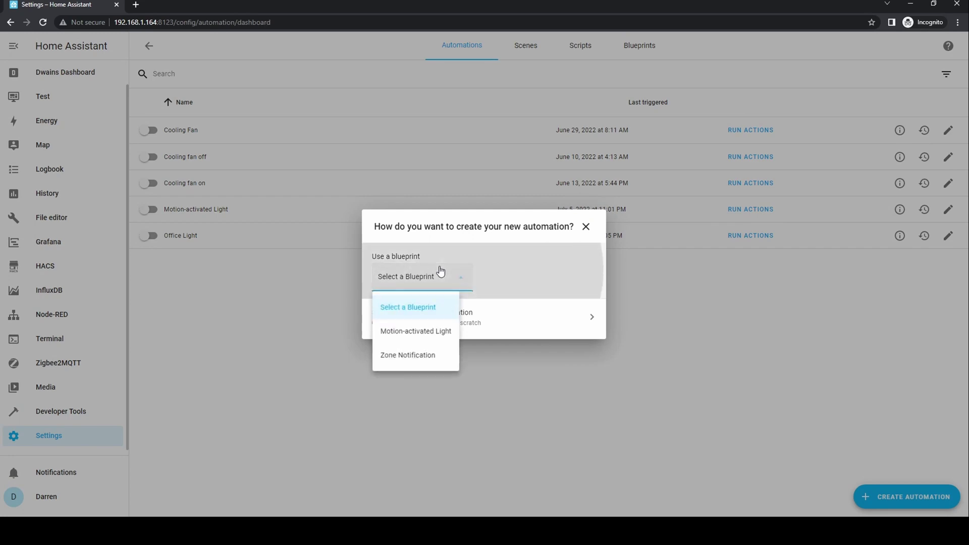
{"action": "left_click", "coordinate": [595, 279]}
{"action": "left_click", "coordinate": [580, 325]}
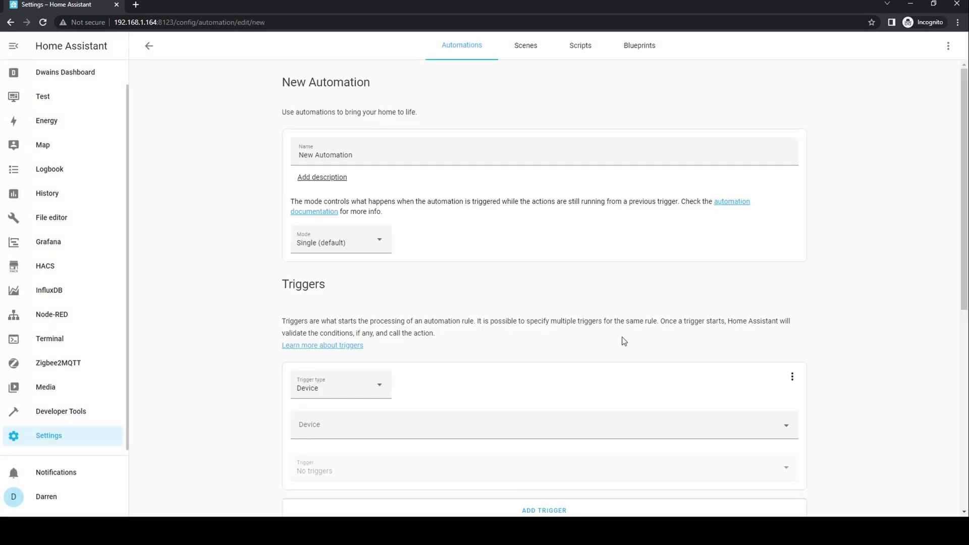
{"action": "left_click_drag", "start_coordinate": [407, 156], "coordinate": [273, 156]}
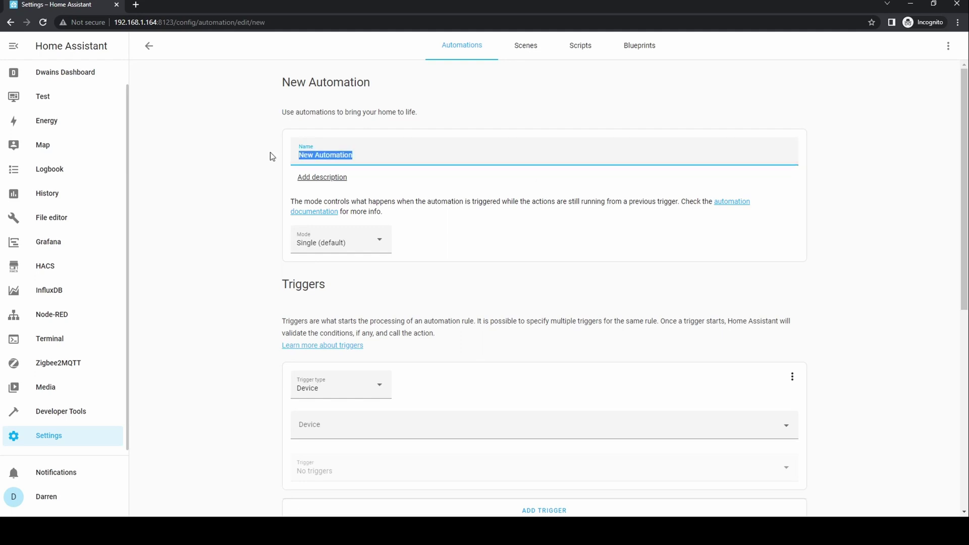
{"action": "type", "text": "Motion S"}
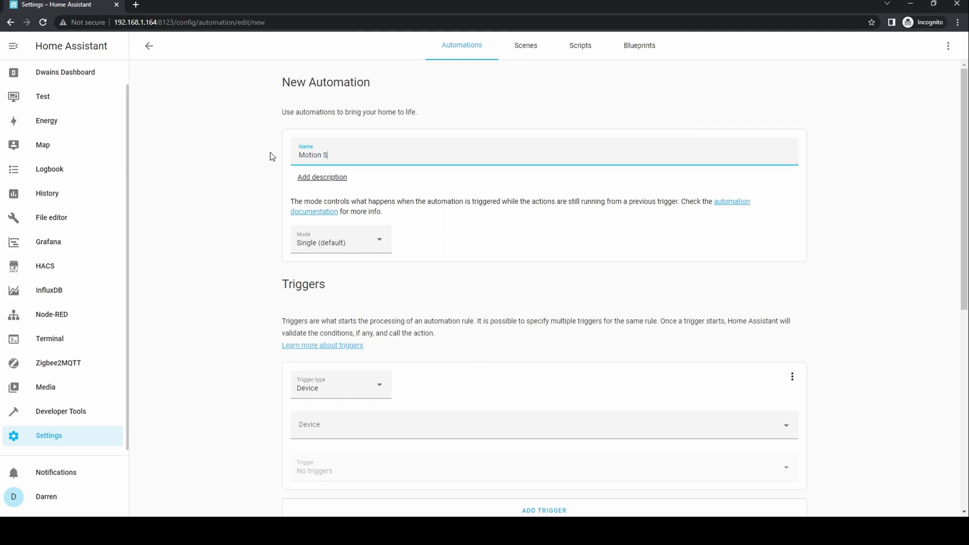
{"action": "type", "text": "ensor low battery notification"}
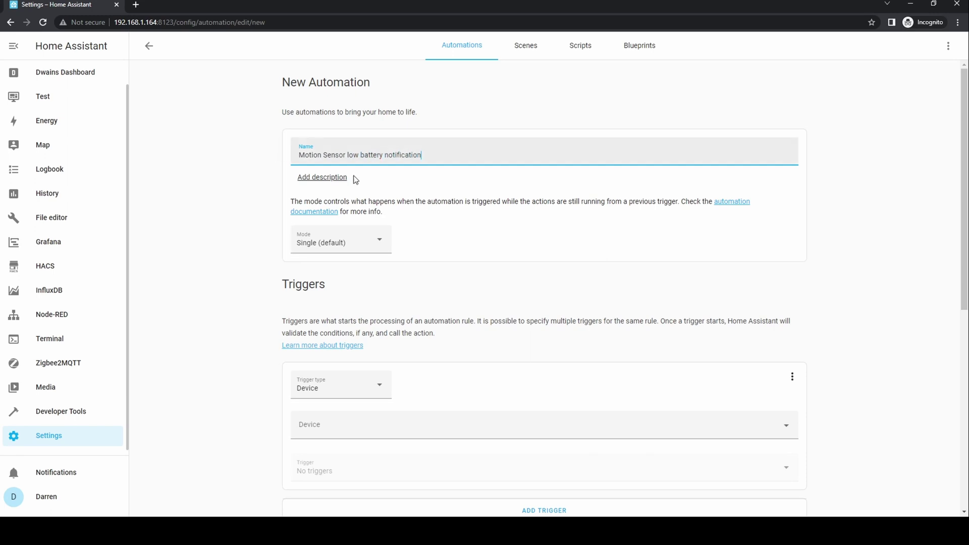
Set the trigger to the Motion Sensor device's 'battery low' event.
{"action": "scroll", "coordinate": [854, 368], "scroll_direction": "down", "scroll_amount": 2}
{"action": "scroll", "coordinate": [854, 367], "scroll_direction": "down", "scroll_amount": 3}
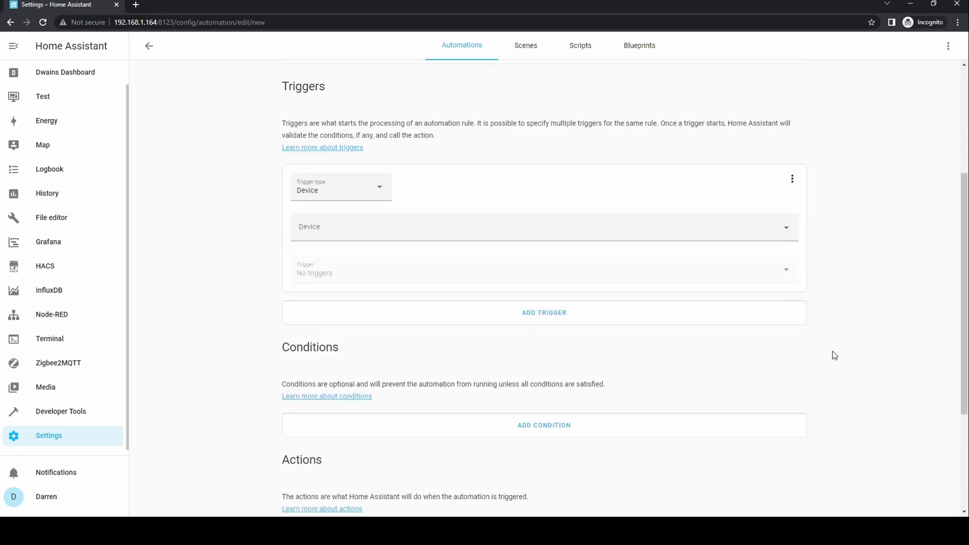
{"action": "left_click", "coordinate": [617, 228]}
{"action": "type", "text": "m"}
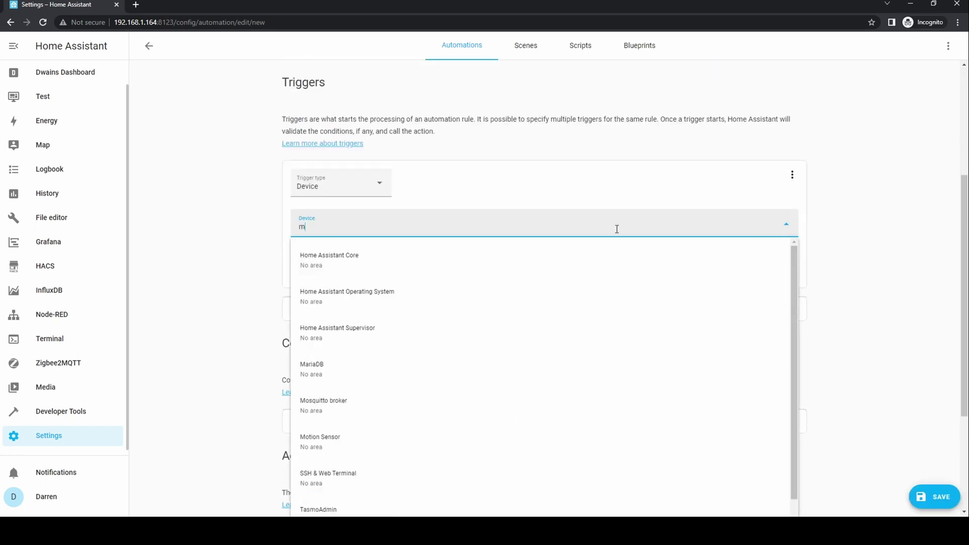
{"action": "type", "text": "otion"}
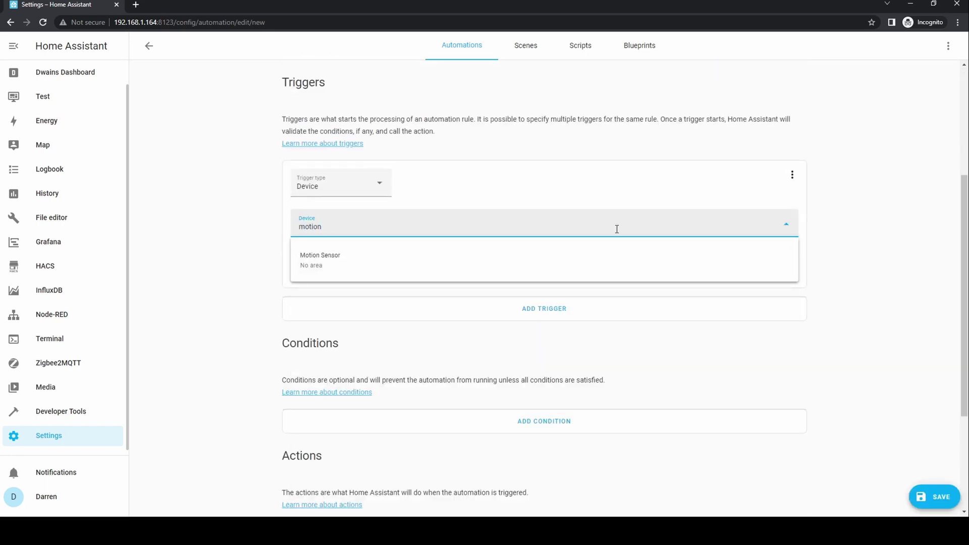
{"action": "left_click", "coordinate": [590, 259]}
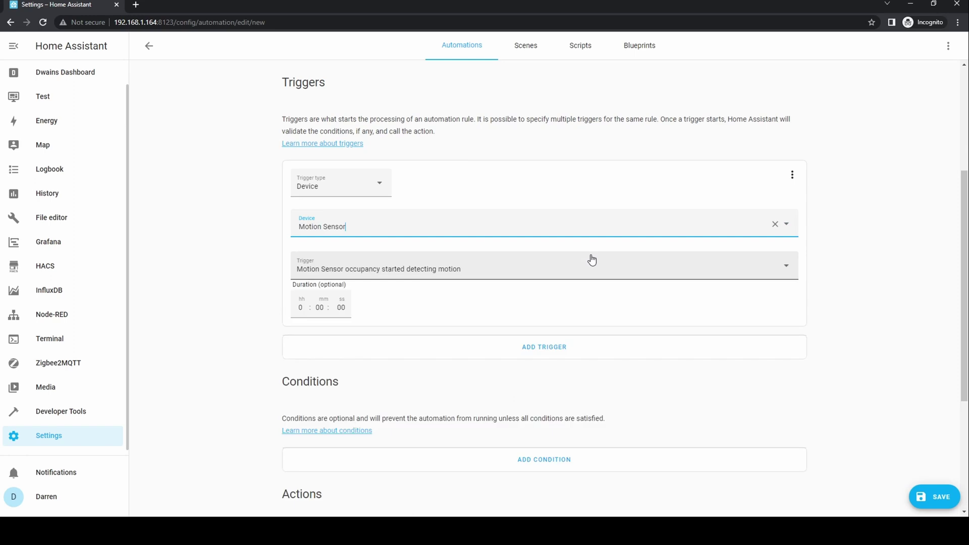
{"action": "left_click", "coordinate": [457, 267]}
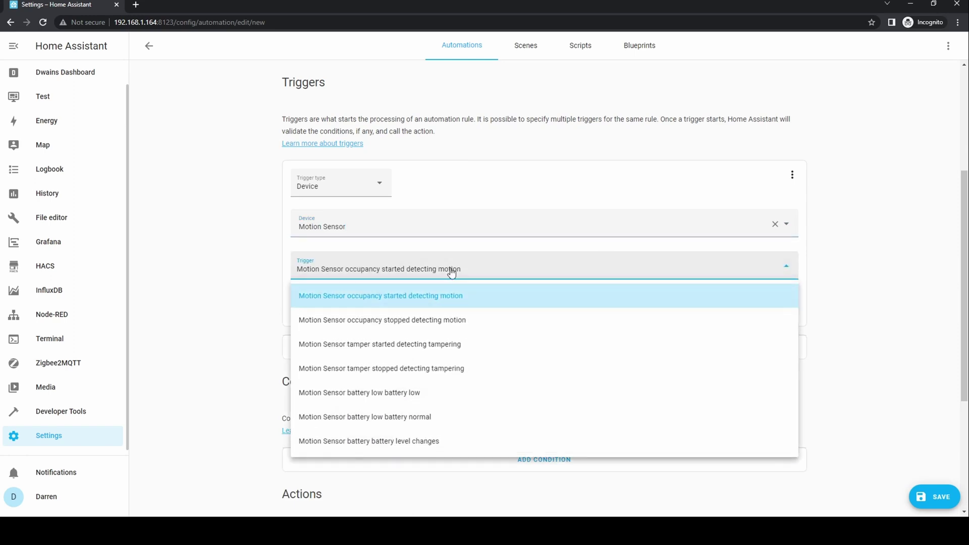
{"action": "left_click", "coordinate": [395, 395]}
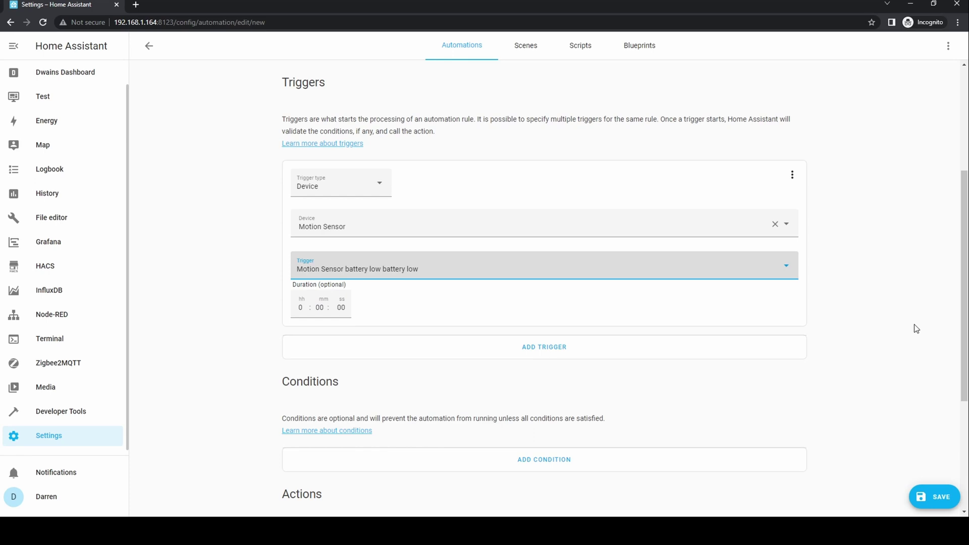
{"action": "scroll", "coordinate": [916, 328], "scroll_direction": "down", "scroll_amount": 4}
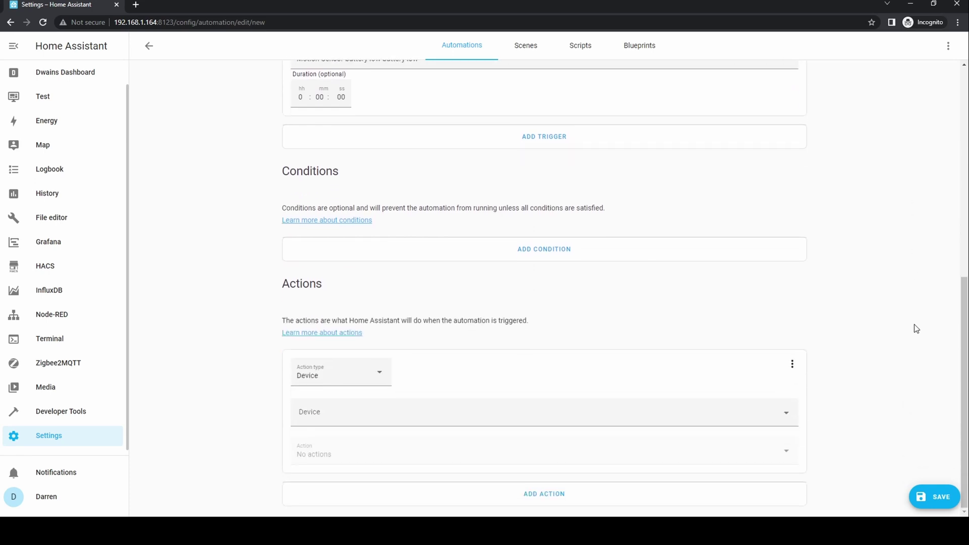
Make the action call the notify.mobile_app_iphone service.
{"action": "left_click", "coordinate": [368, 374]}
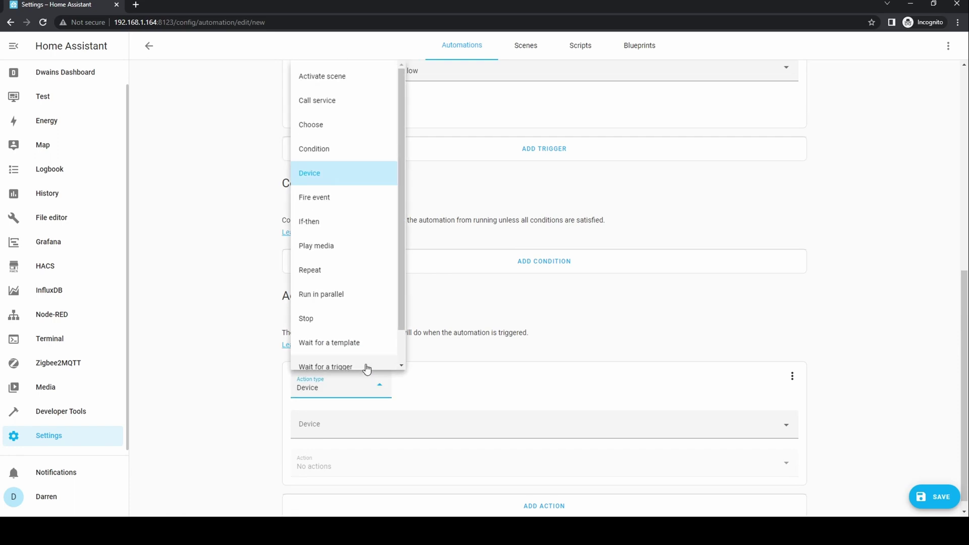
{"action": "left_click", "coordinate": [343, 99]}
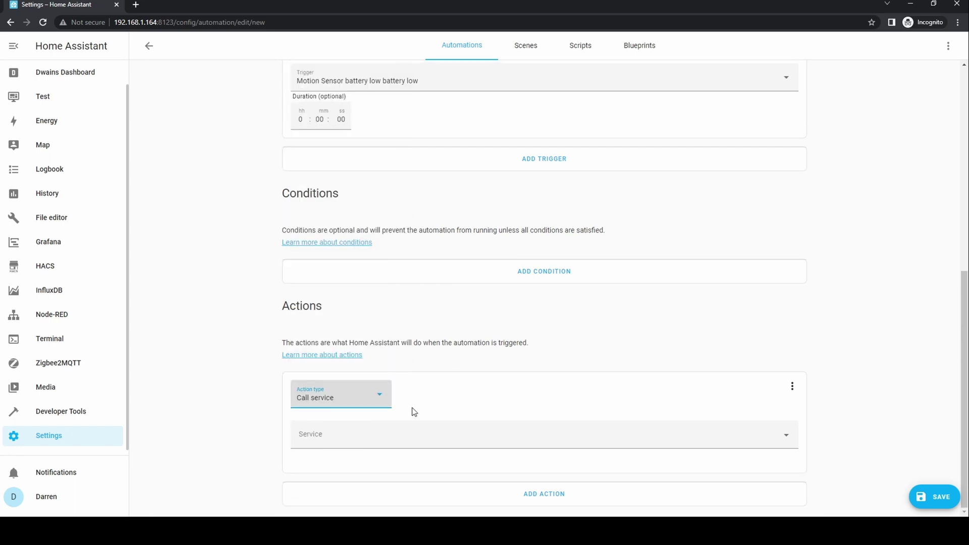
{"action": "left_click", "coordinate": [423, 435]}
{"action": "type", "text": "notification"}
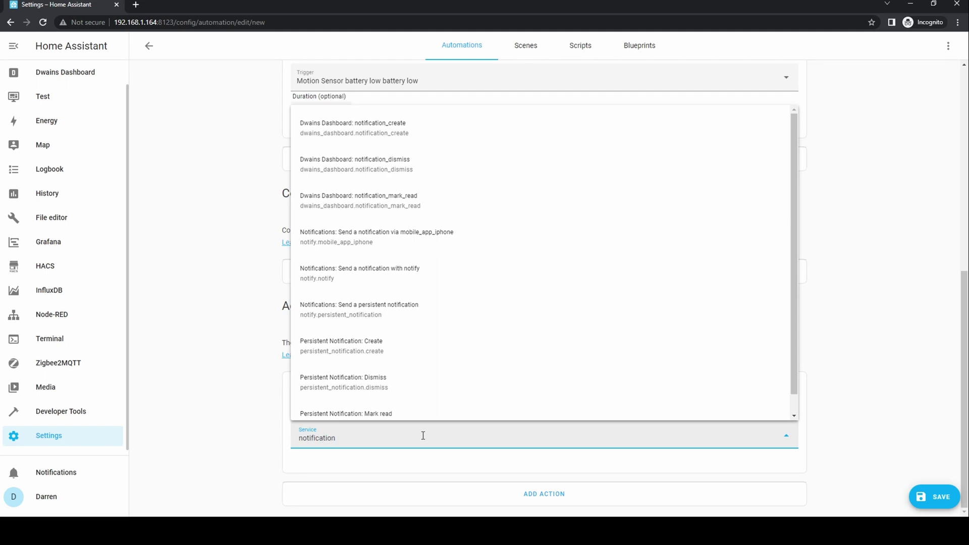
{"action": "left_click", "coordinate": [426, 236]}
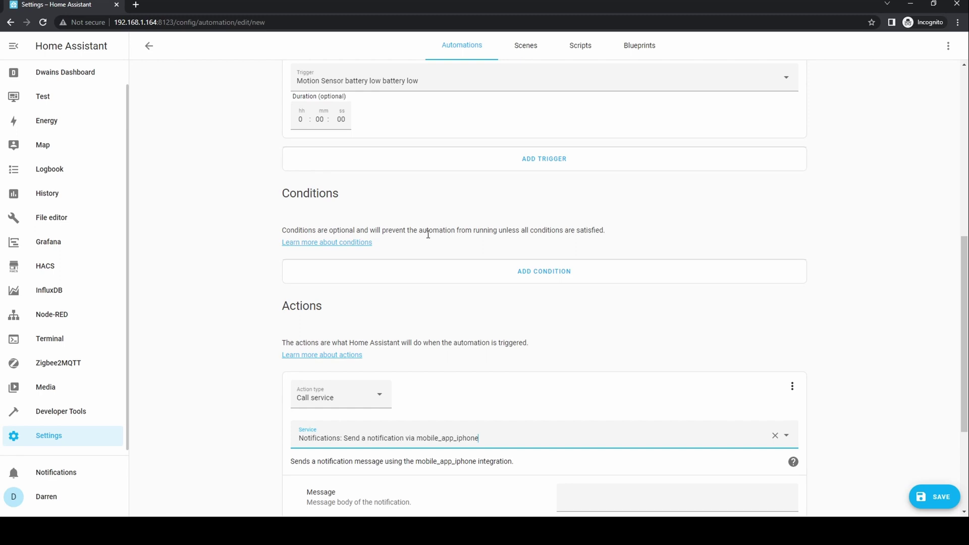
Set the notification message to 'Motion sensor battery is low' and save the automation.
{"action": "scroll", "coordinate": [937, 399], "scroll_direction": "down", "scroll_amount": 3}
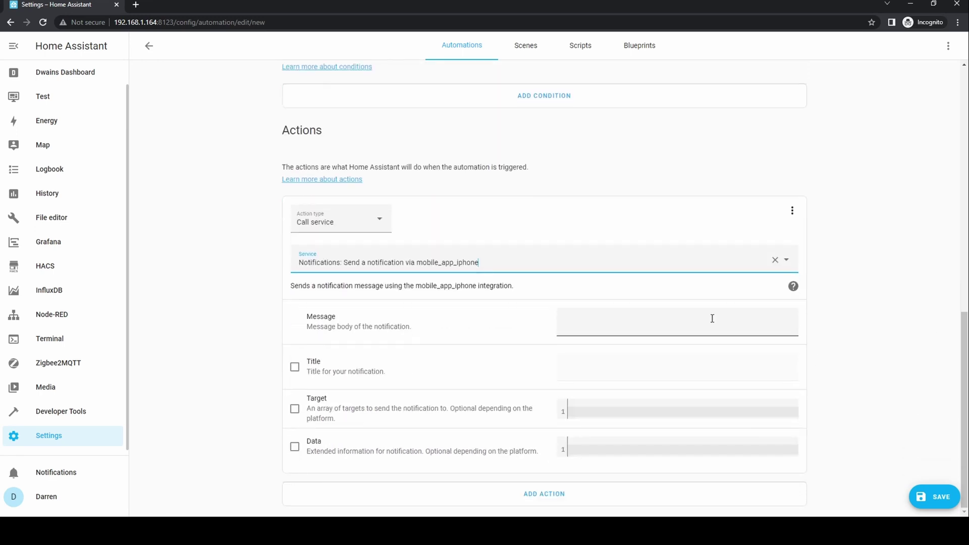
{"action": "left_click", "coordinate": [618, 316]}
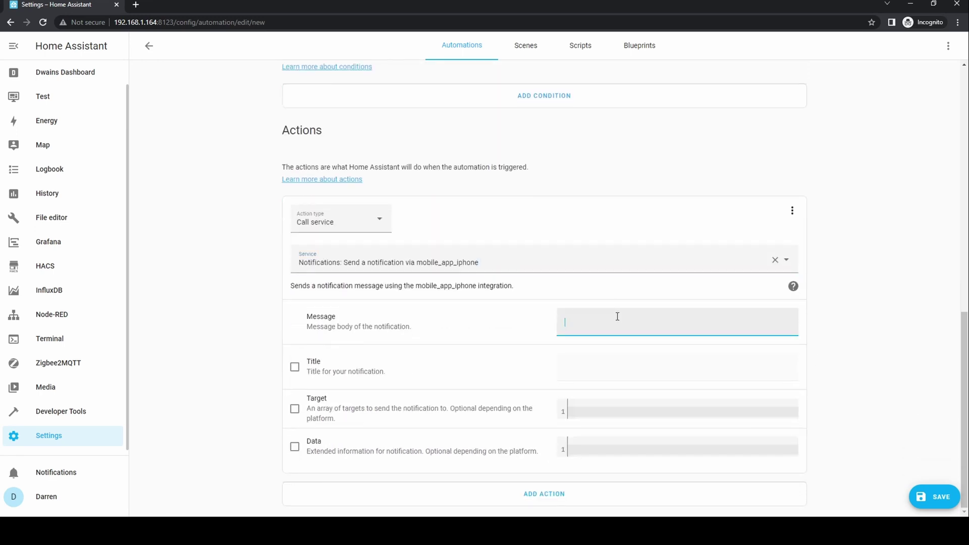
{"action": "type", "text": "Motion sensor battery is low"}
{"action": "left_click", "coordinate": [935, 497]}
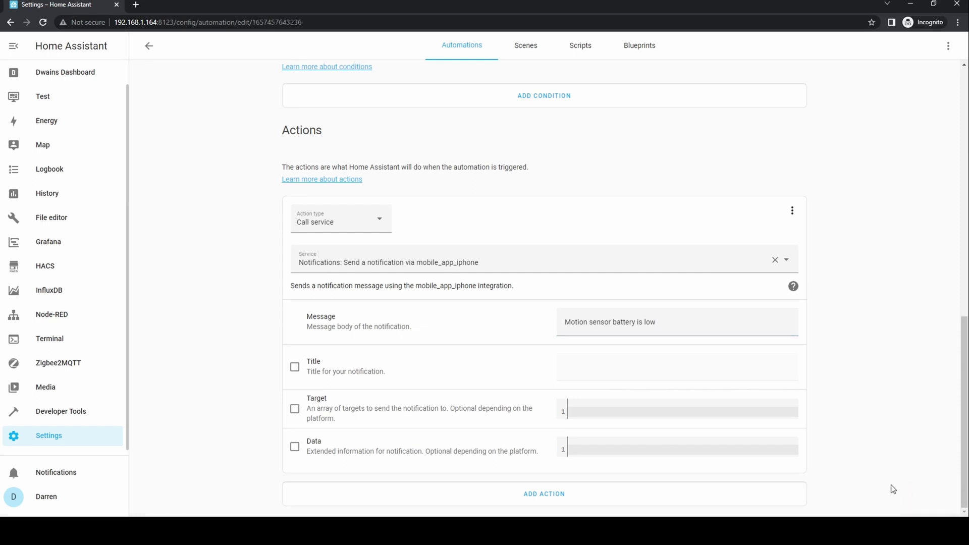
Disable the Motion Sensor low battery notification automation and go to the community Blueprints Exchange.
{"action": "left_click", "coordinate": [149, 47]}
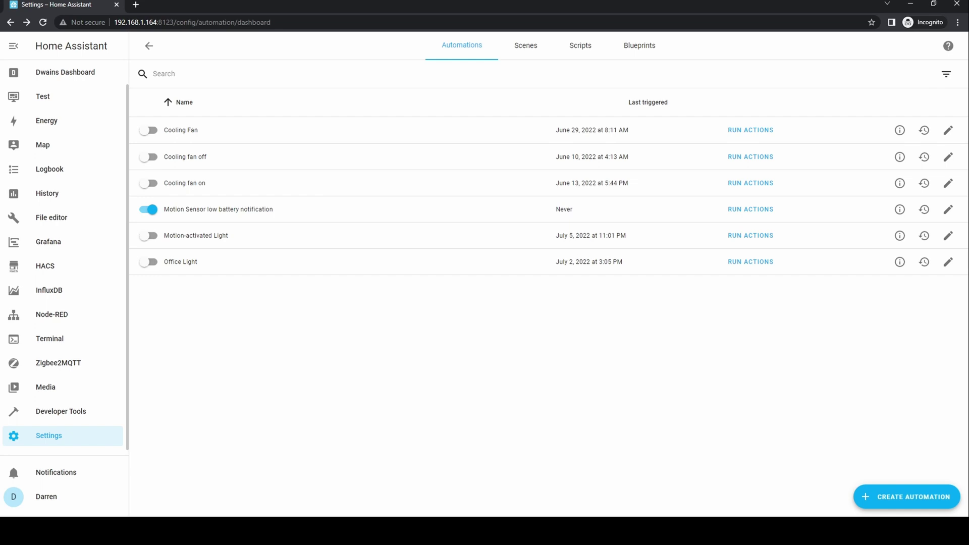
{"action": "left_click", "coordinate": [149, 211]}
{"action": "left_click", "coordinate": [638, 48]}
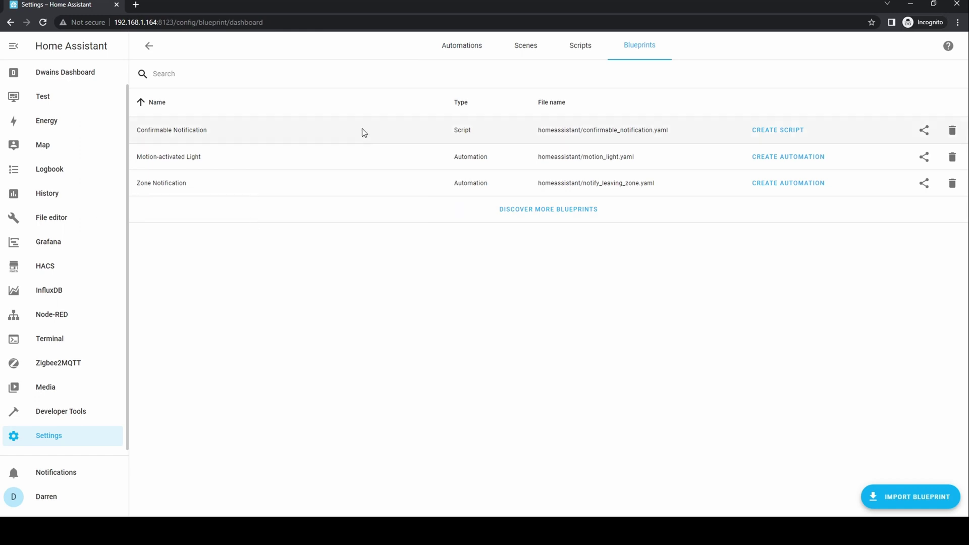
{"action": "left_click", "coordinate": [538, 214]}
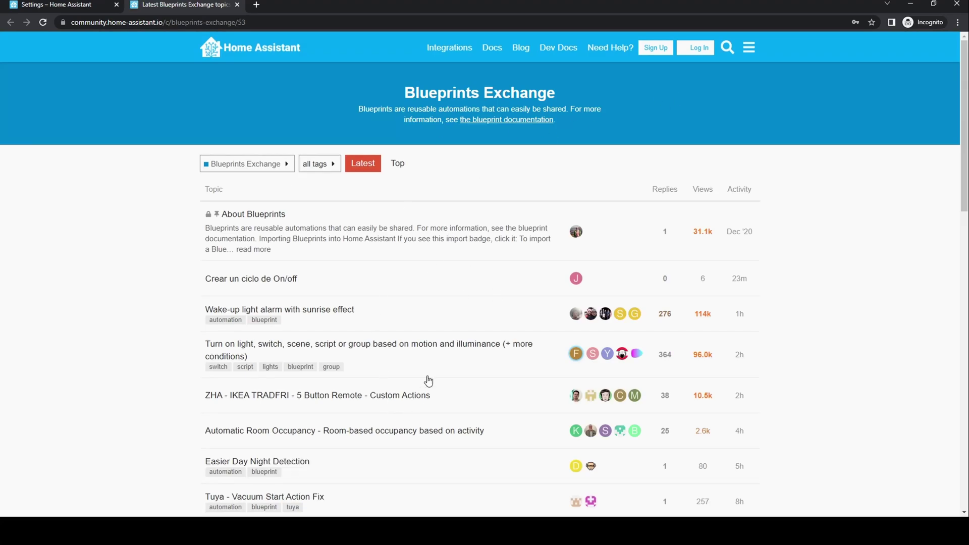
Search the forum for 'low battery' within Blueprints Exchange.
{"action": "left_click", "coordinate": [734, 50]}
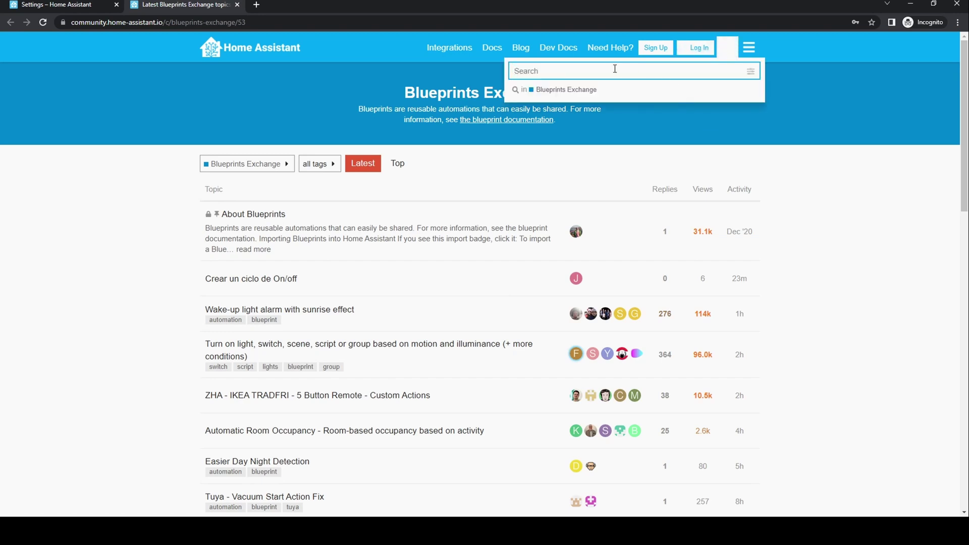
{"action": "type", "text": "low battery"}
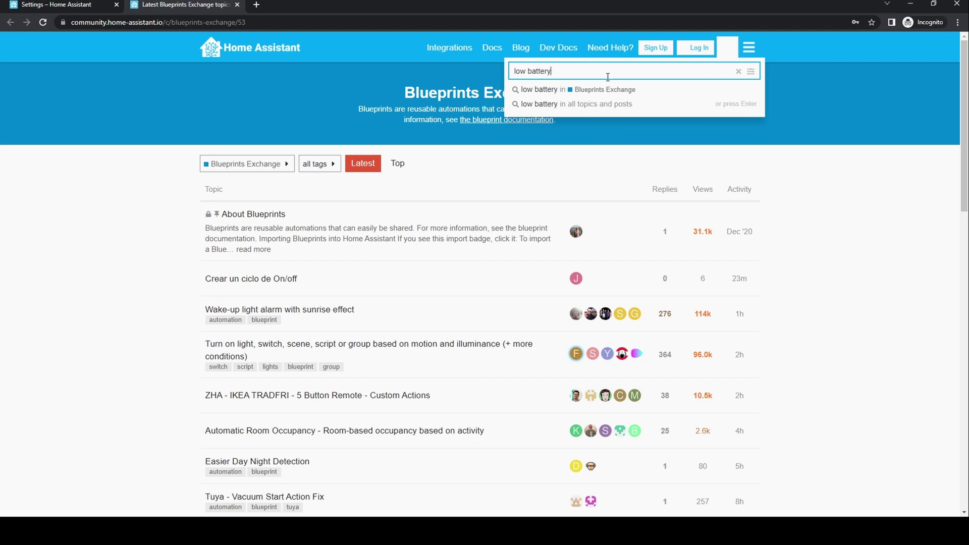
{"action": "left_click", "coordinate": [600, 92]}
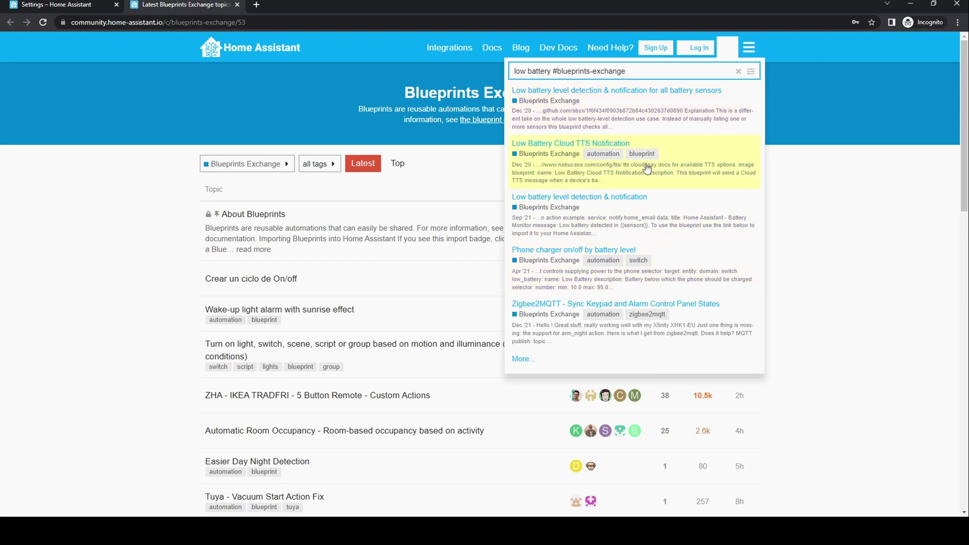
Open the 'Low battery level detection & notification for all battery sensors' topic and use its Import Blueprint badge.
{"action": "left_click", "coordinate": [651, 101]}
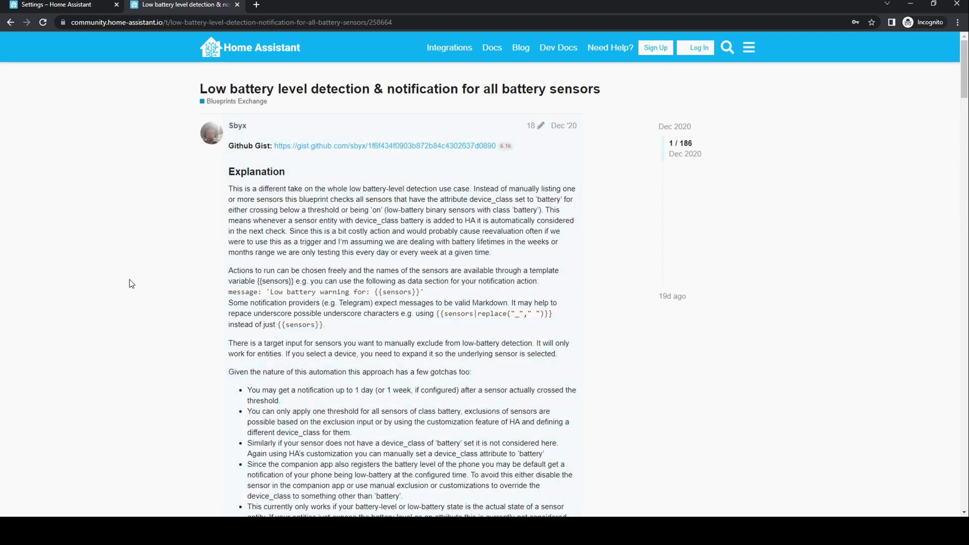
{"action": "scroll", "coordinate": [151, 287], "scroll_direction": "down", "scroll_amount": 4}
{"action": "scroll", "coordinate": [151, 288], "scroll_direction": "down", "scroll_amount": 1}
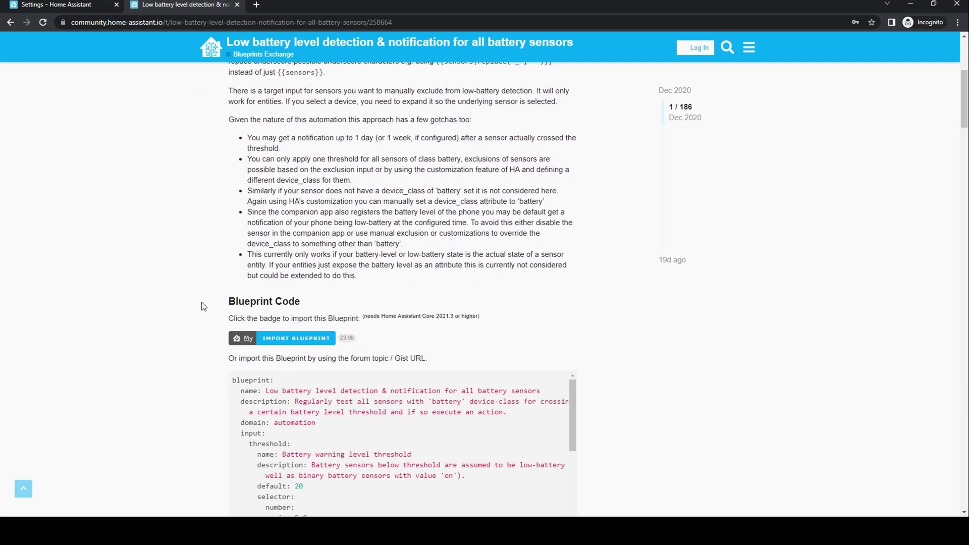
{"action": "scroll", "coordinate": [203, 306], "scroll_direction": "down", "scroll_amount": 4}
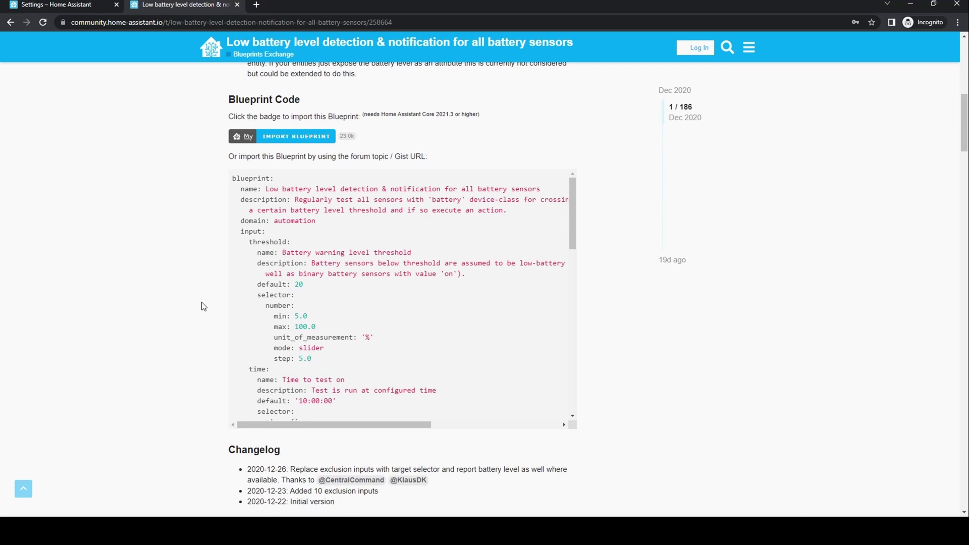
{"action": "scroll", "coordinate": [204, 306], "scroll_direction": "up", "scroll_amount": 3}
{"action": "left_click", "coordinate": [281, 289]}
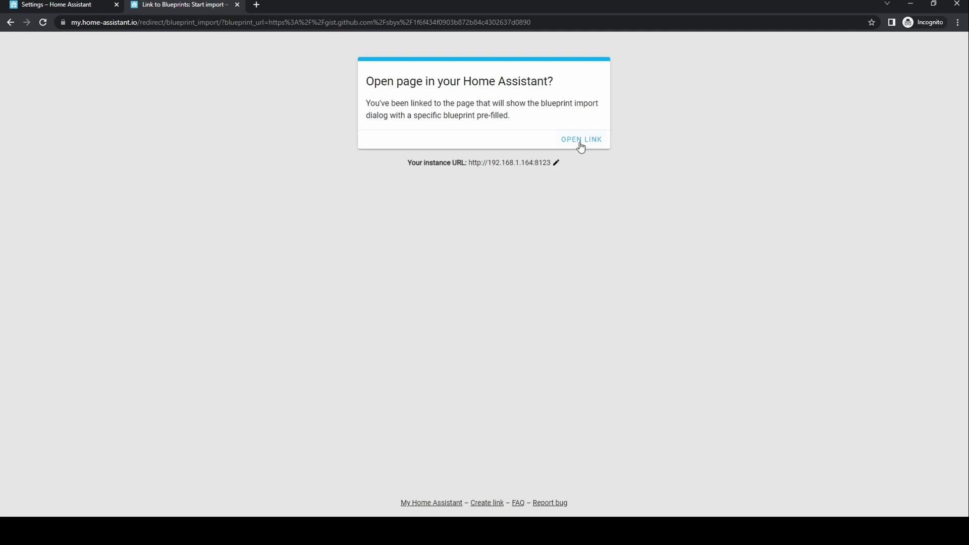
Follow the My Home Assistant link to open the pre-filled blueprint import on your instance.
{"action": "left_click", "coordinate": [581, 145]}
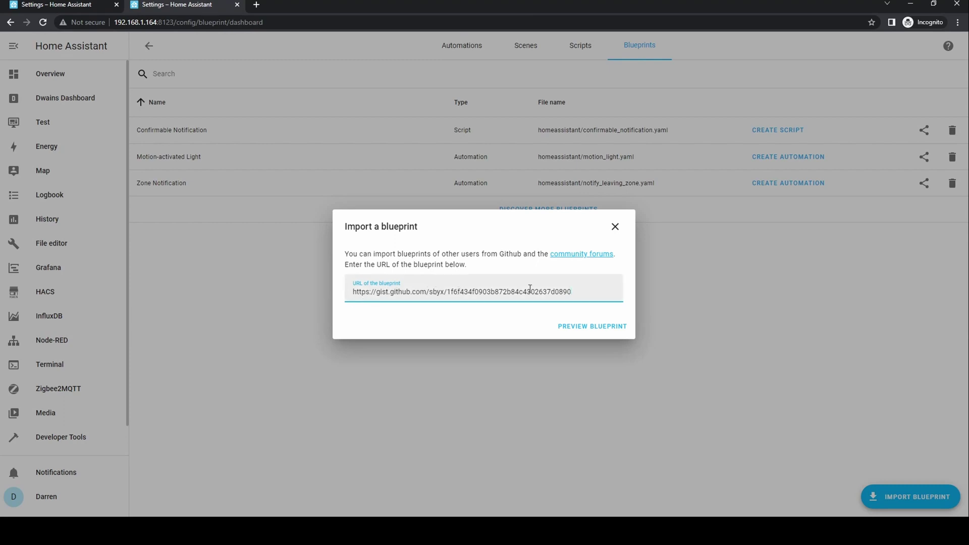
Preview the blueprint from the gist URL, review its YAML, and import it.
{"action": "left_click", "coordinate": [593, 327]}
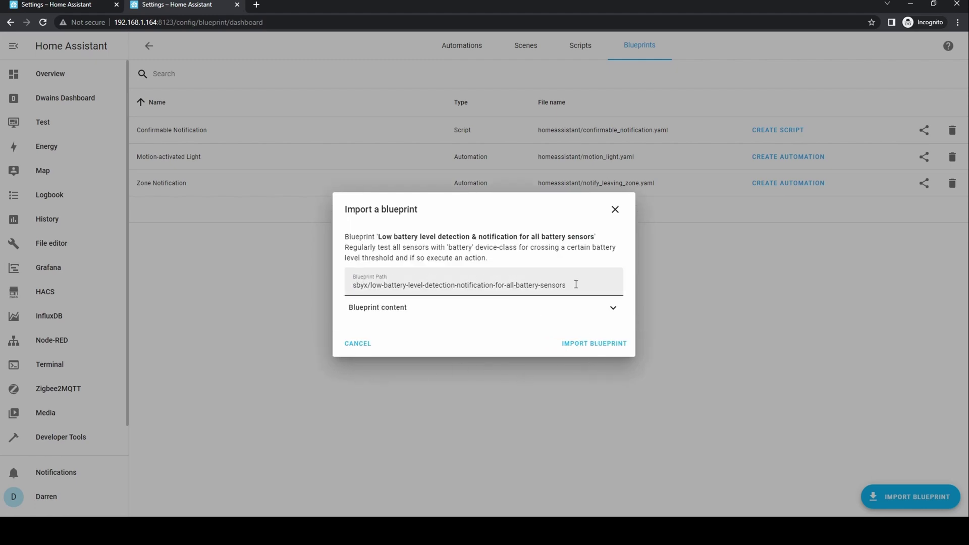
{"action": "left_click", "coordinate": [612, 308]}
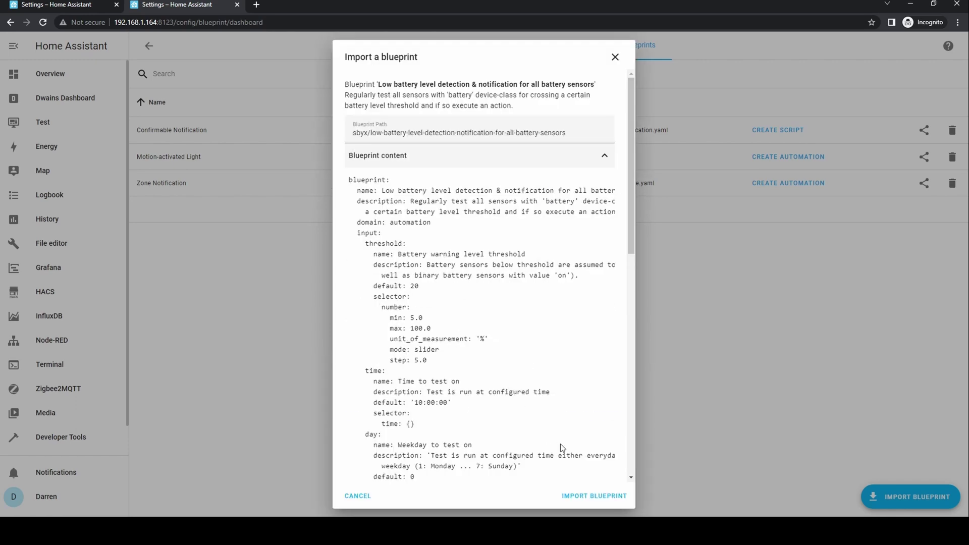
{"action": "left_click", "coordinate": [606, 499]}
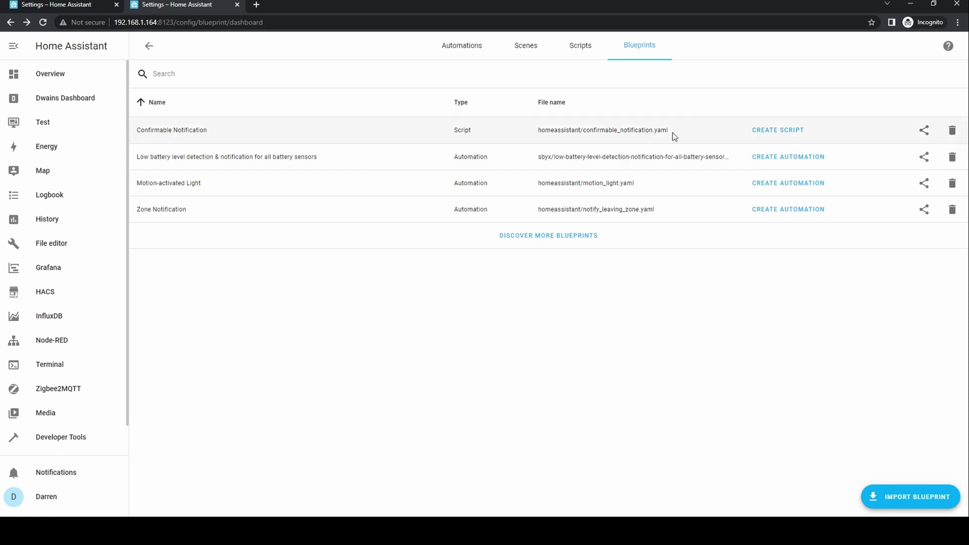
Create a new automation based on the Low battery level detection & notification blueprint.
{"action": "left_click", "coordinate": [458, 48]}
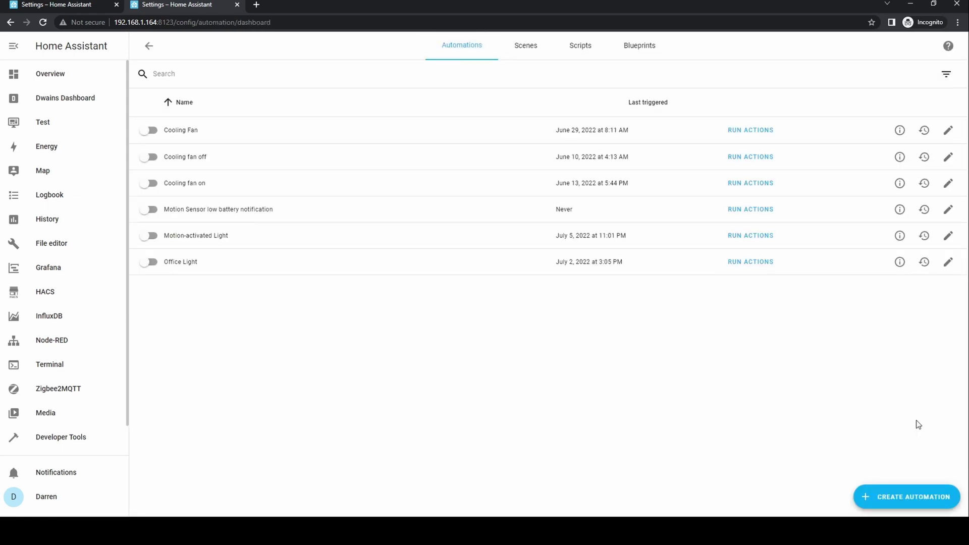
{"action": "left_click", "coordinate": [875, 504]}
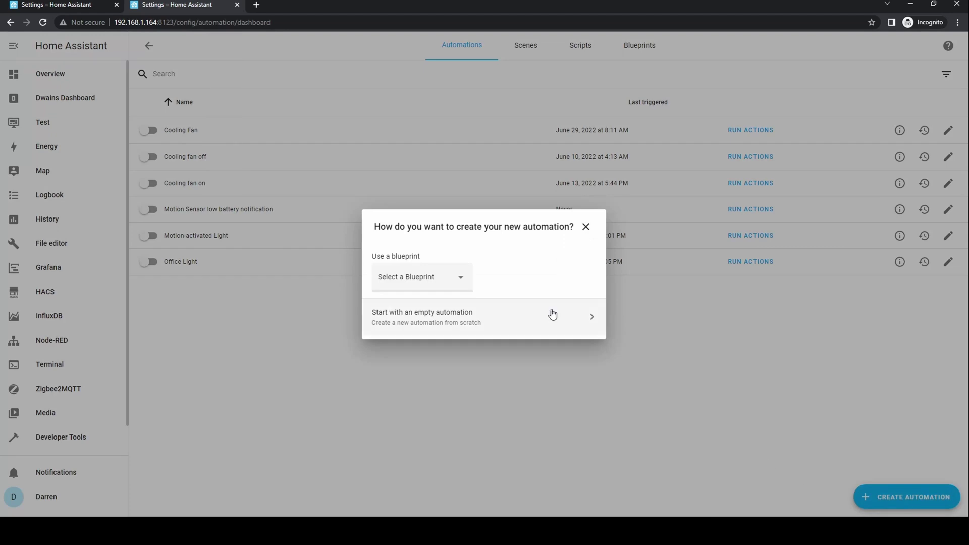
{"action": "left_click", "coordinate": [463, 281]}
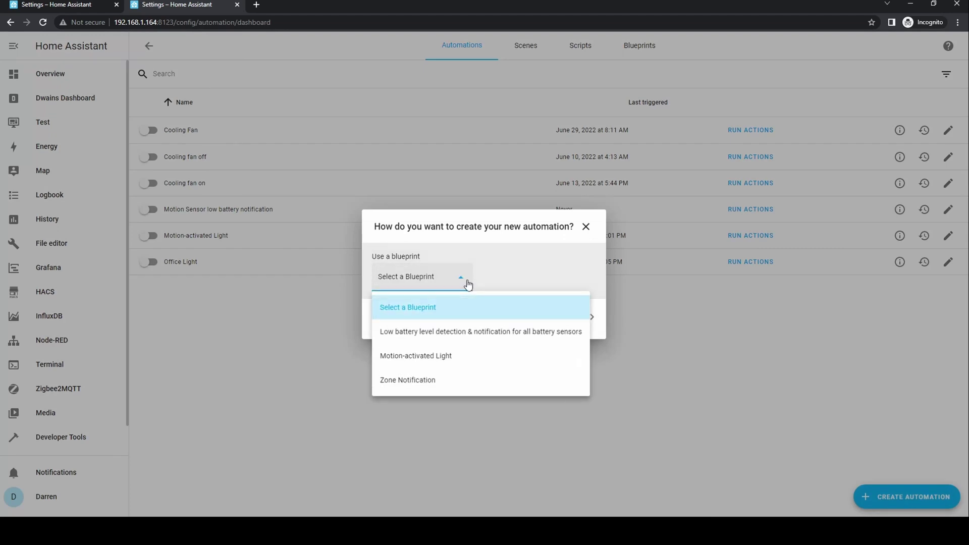
{"action": "left_click", "coordinate": [451, 338]}
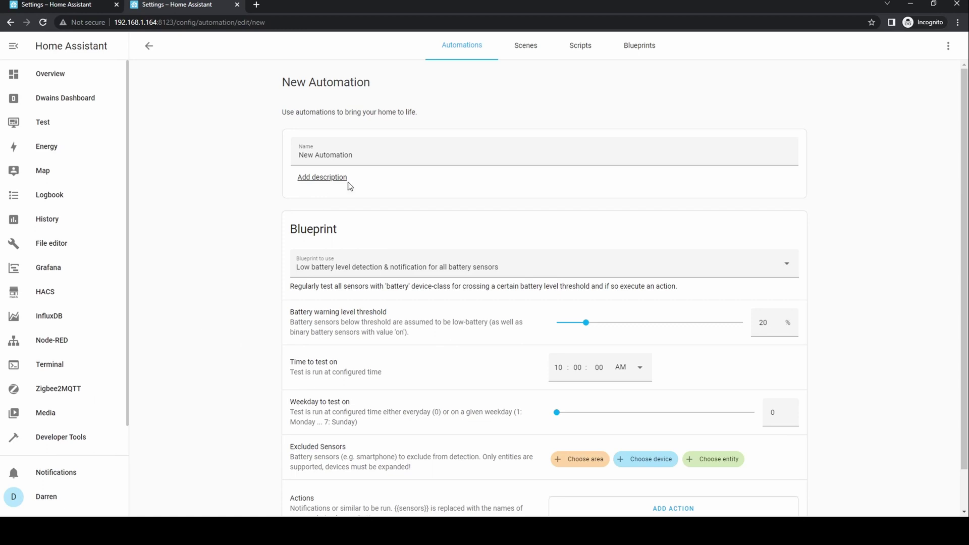
Rename the automation from 'New Automation' to 'Low battery warnings'.
{"action": "left_click", "coordinate": [365, 155]}
{"action": "left_click_drag", "start_coordinate": [365, 155], "coordinate": [294, 156]}
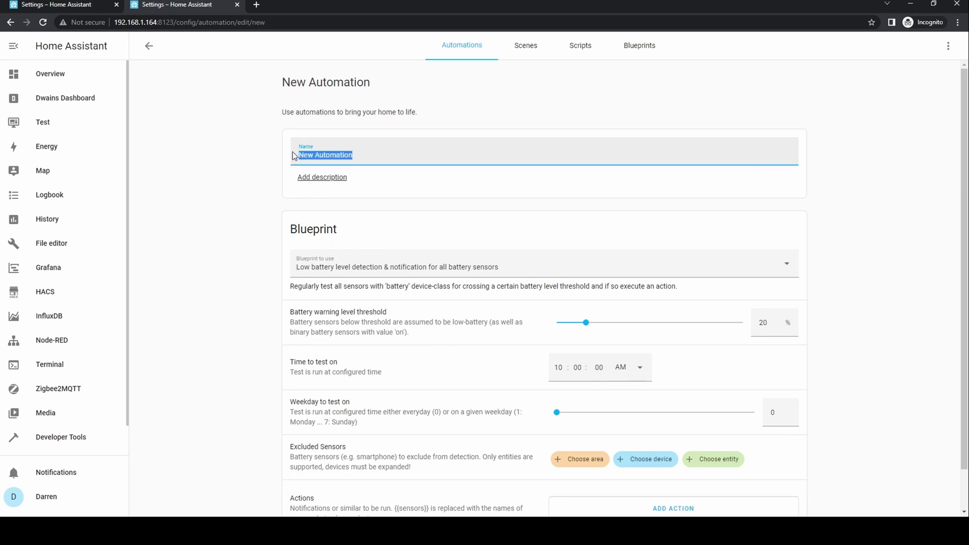
{"action": "type", "text": "Low battery warnings"}
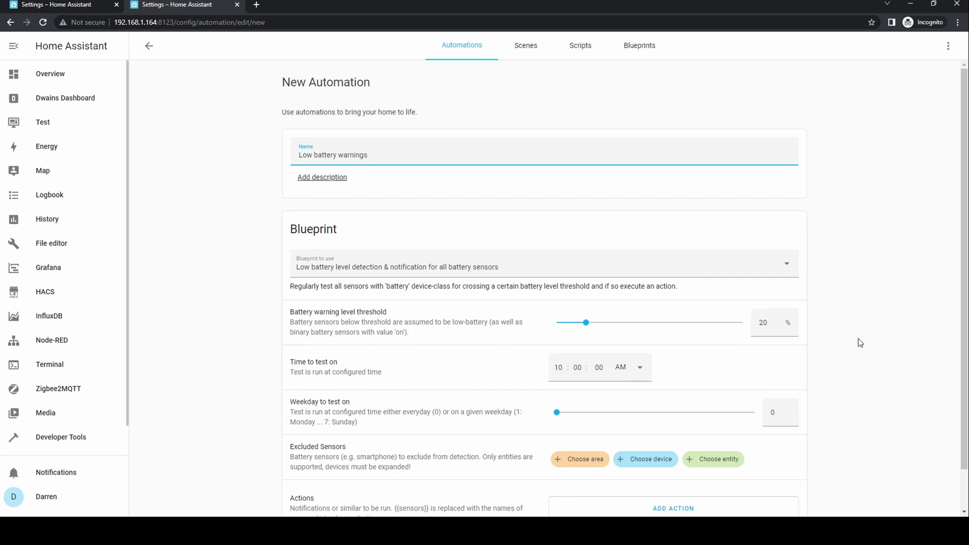
Add the iPhone as an excluded device under Excluded Sensors.
{"action": "scroll", "coordinate": [859, 342], "scroll_direction": "down", "scroll_amount": 1}
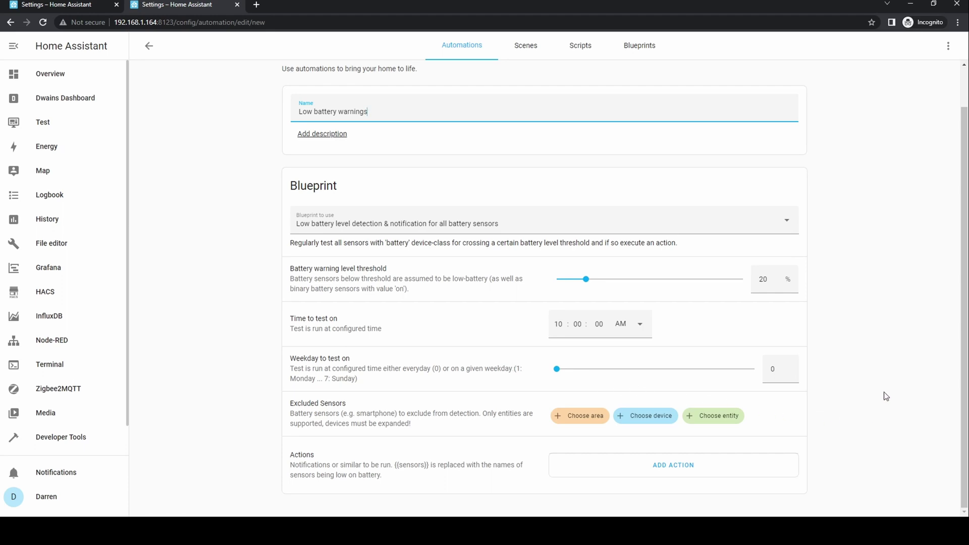
{"action": "left_click", "coordinate": [642, 422]}
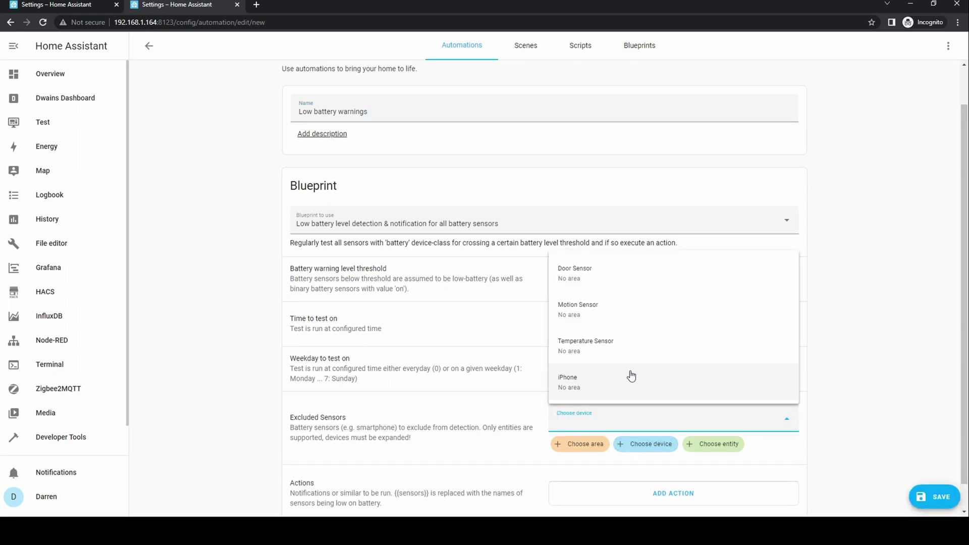
{"action": "left_click", "coordinate": [648, 398]}
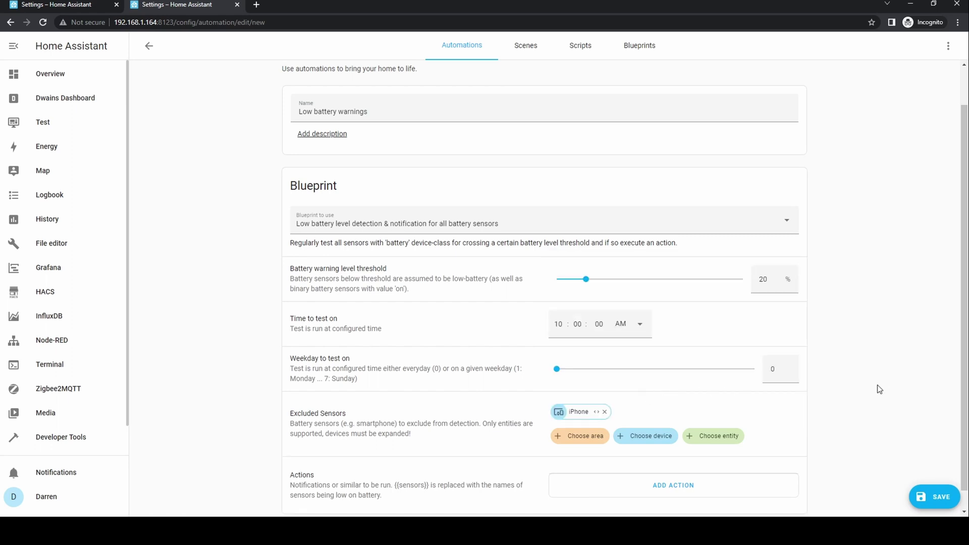
{"action": "scroll", "coordinate": [879, 389], "scroll_direction": "down", "scroll_amount": 1}
{"action": "scroll", "coordinate": [879, 389], "scroll_direction": "down", "scroll_amount": 1}
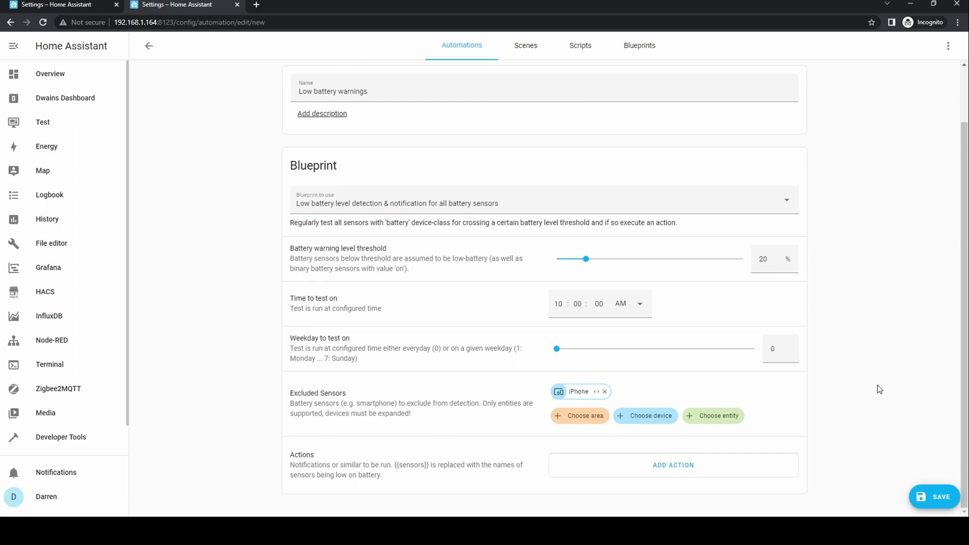
Add a Call service action using Notifications: Send a notification via mobile_app_iphone.
{"action": "left_click", "coordinate": [675, 465]}
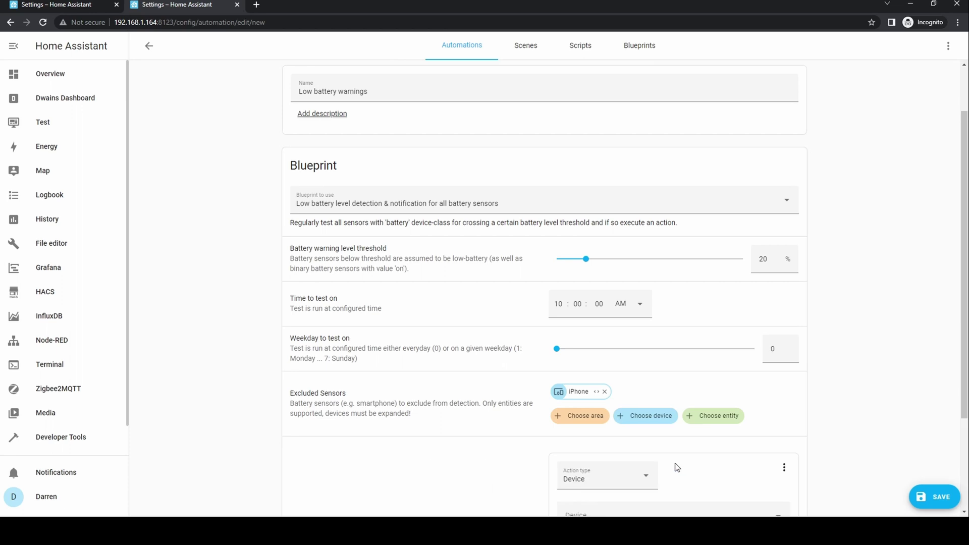
{"action": "scroll", "coordinate": [930, 347], "scroll_direction": "down", "scroll_amount": 3}
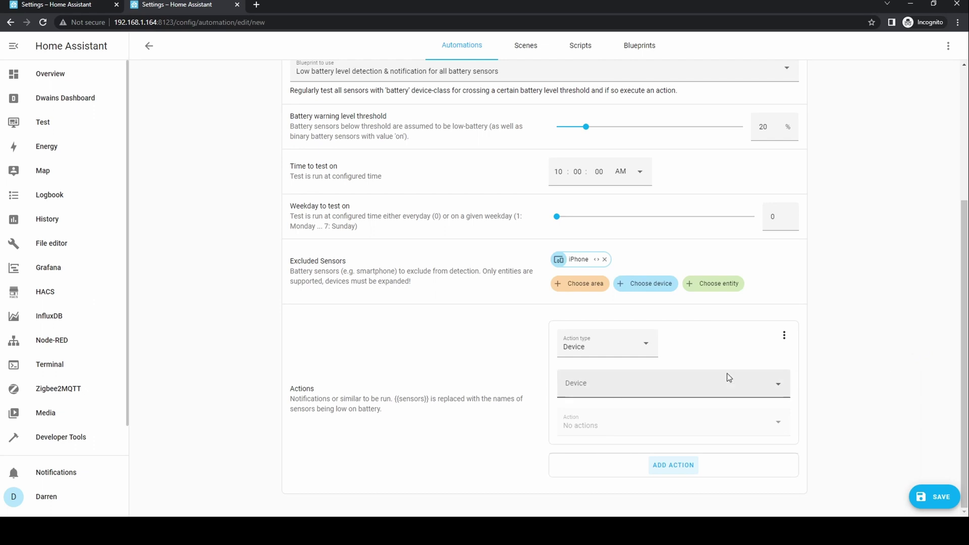
{"action": "left_click", "coordinate": [650, 348]}
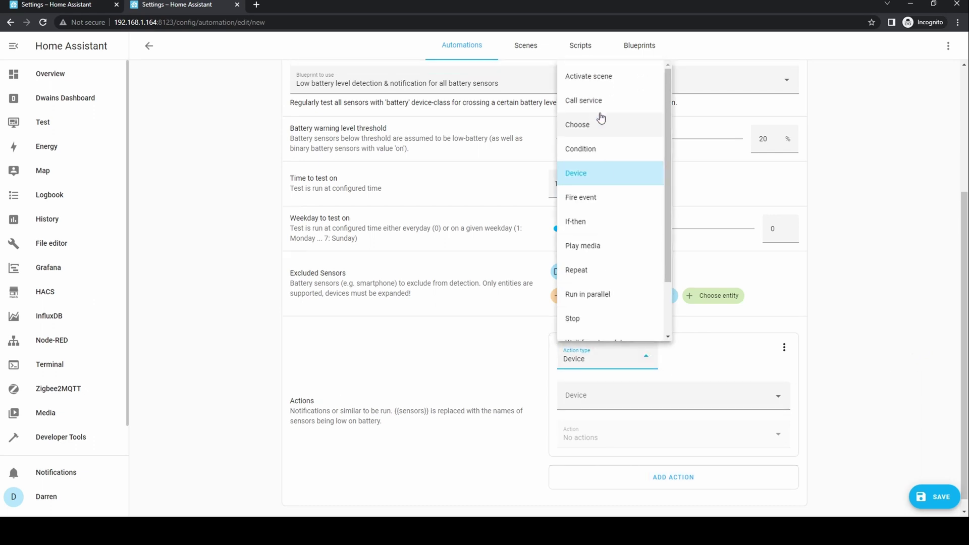
{"action": "left_click", "coordinate": [604, 101]}
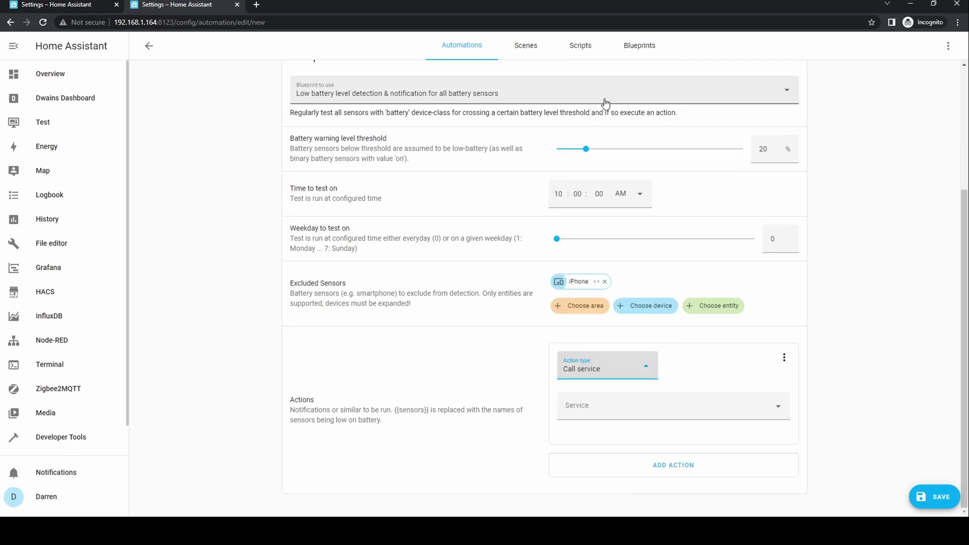
{"action": "left_click", "coordinate": [780, 410]}
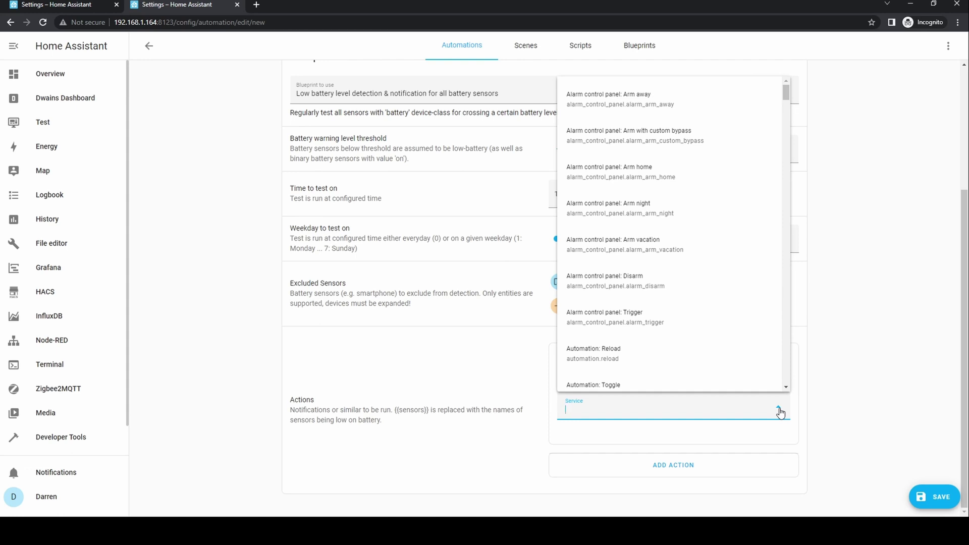
{"action": "type", "text": "notific"}
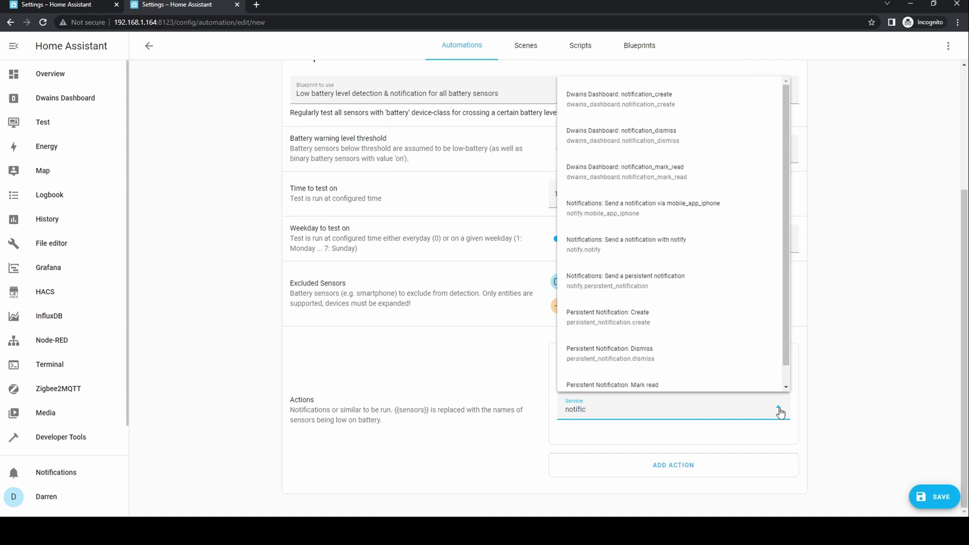
{"action": "left_click", "coordinate": [695, 203]}
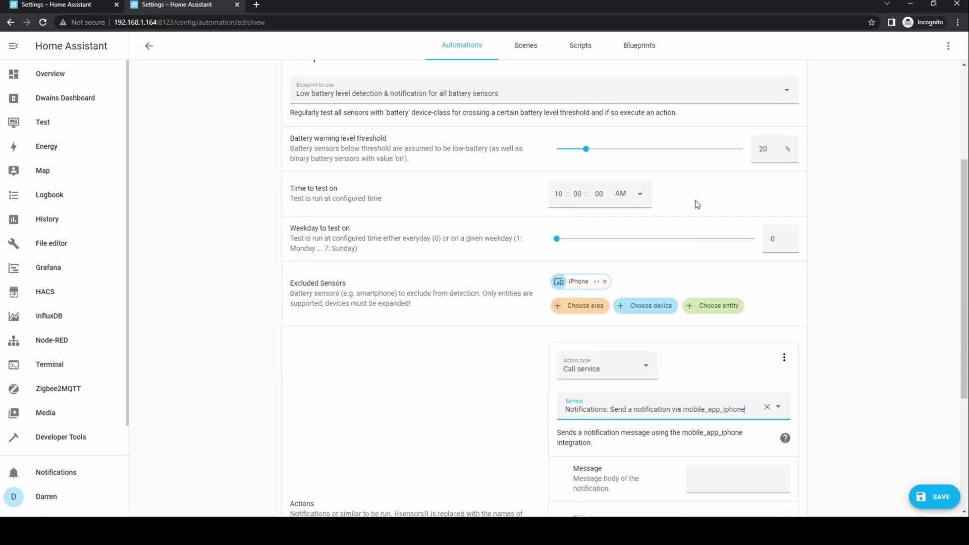
{"action": "scroll", "coordinate": [892, 383], "scroll_direction": "down", "scroll_amount": 5}
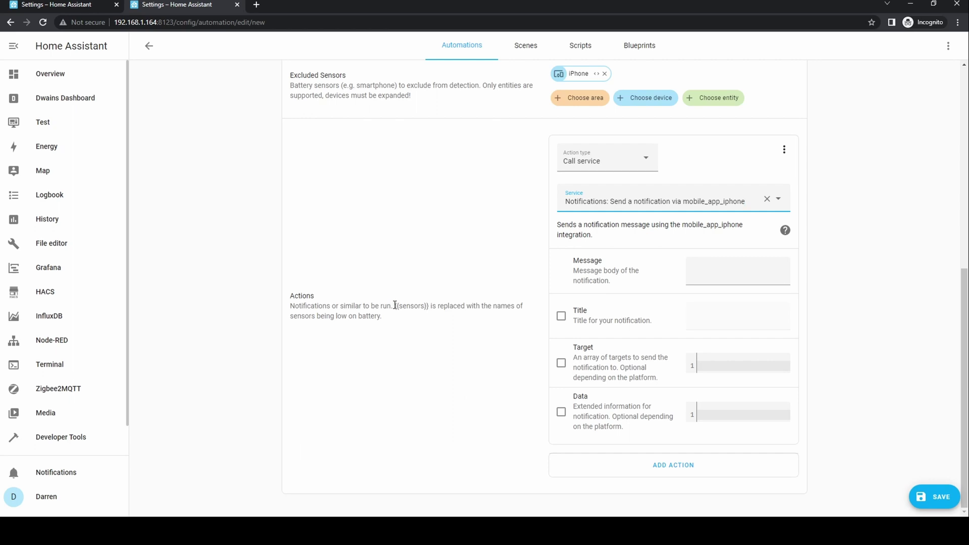
Write the message 'Sensor {{sensors}} is low on battery. Please replace or recharge'.
{"action": "left_click_drag", "start_coordinate": [394, 305], "coordinate": [430, 306]}
{"action": "key", "text": "ctrl+c"}
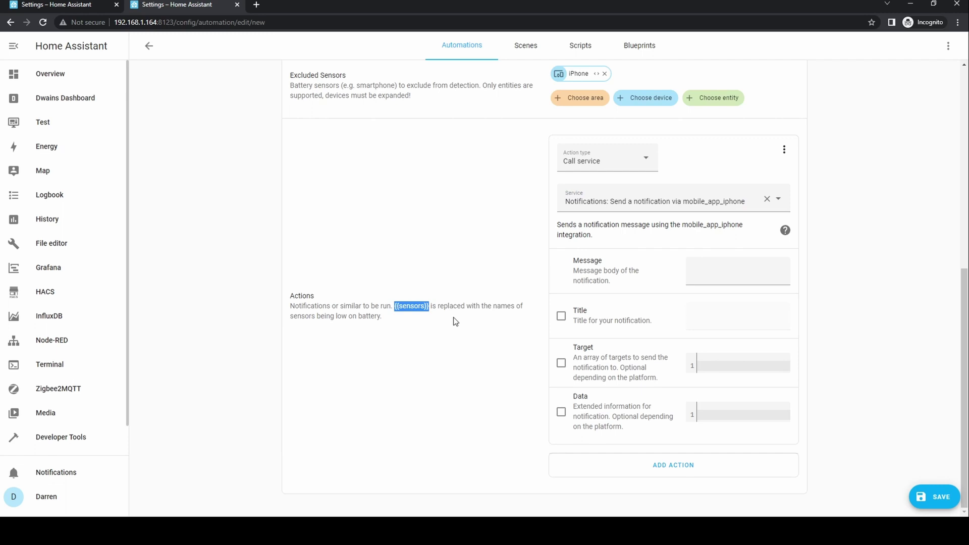
{"action": "left_click", "coordinate": [708, 271]}
{"action": "type", "text": "Senso"}
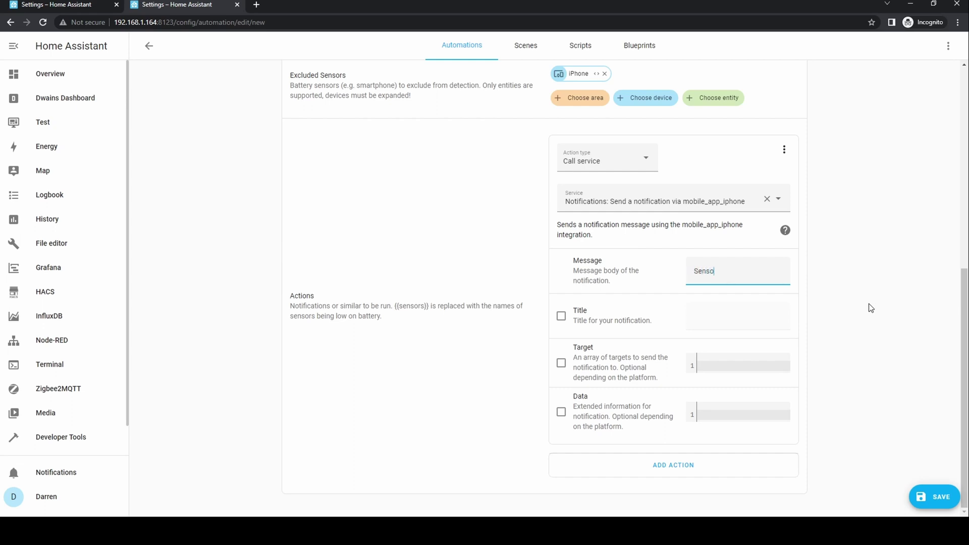
{"action": "type", "text": "r"}
{"action": "key", "text": "ctrl+v"}
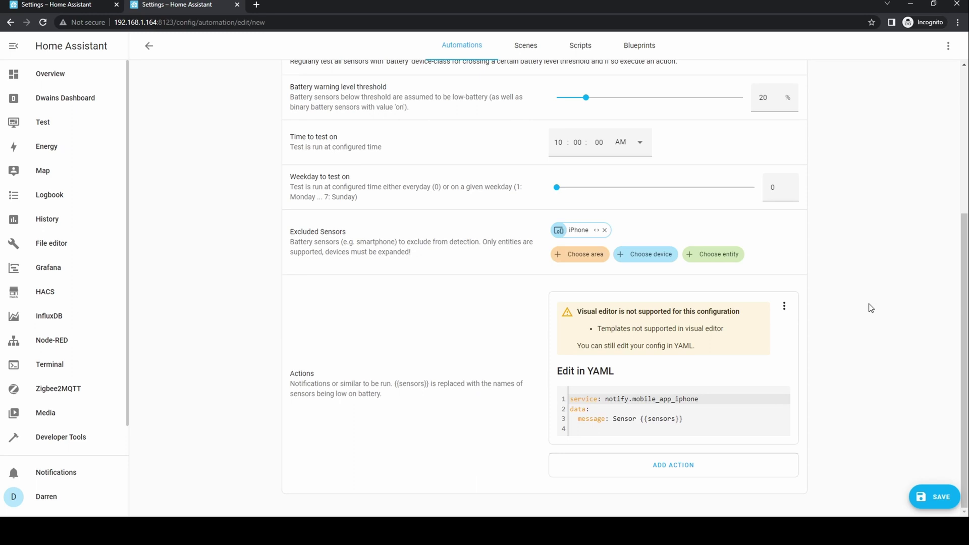
{"action": "left_click", "coordinate": [702, 421]}
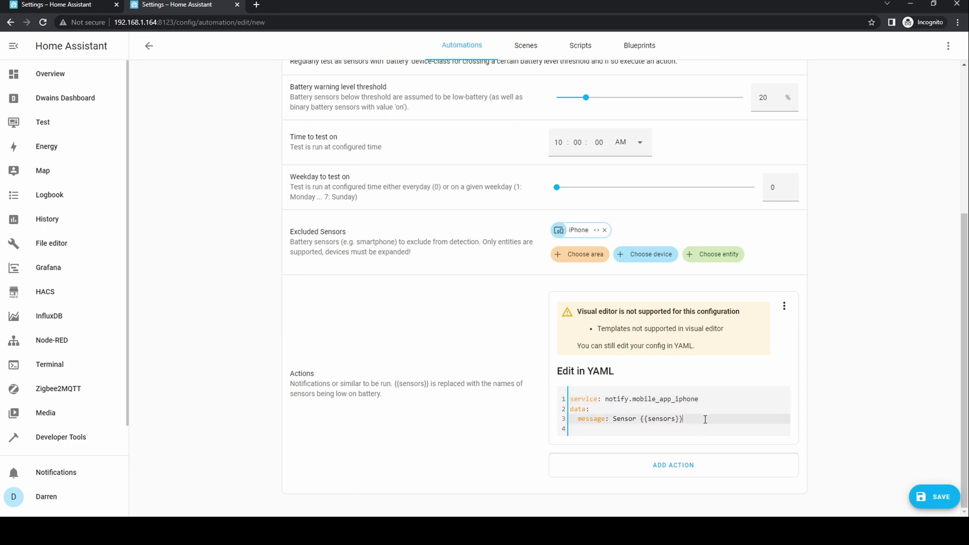
{"action": "type", "text": "is low on battery. Please replace"}
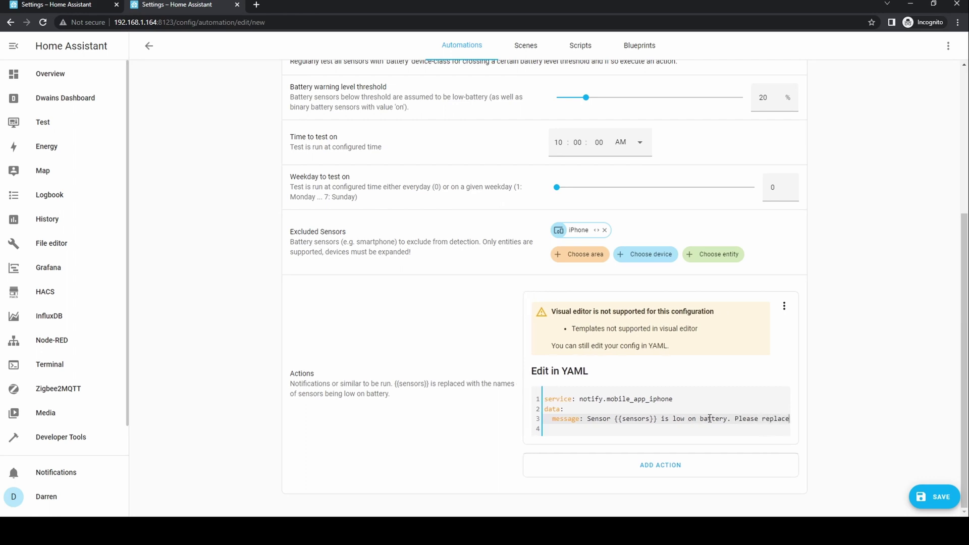
{"action": "type", "text": " or recharge"}
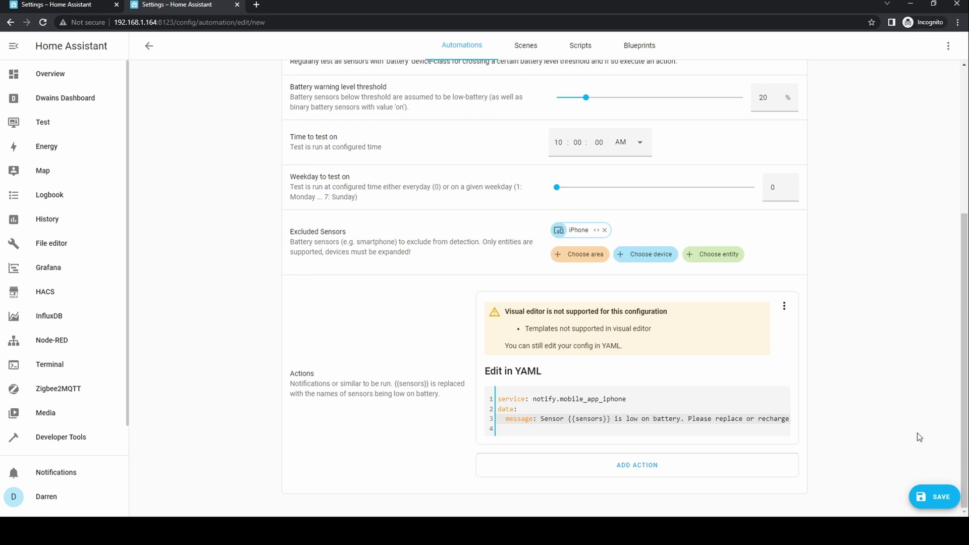
{"action": "key", "text": "Down"}
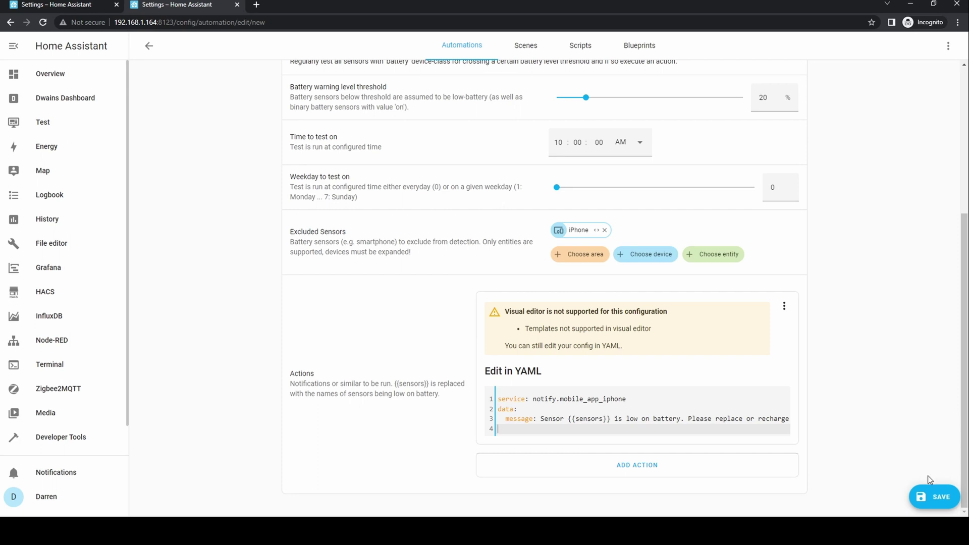
Save the Low battery warnings automation and go back to the Automations dashboard.
{"action": "left_click", "coordinate": [932, 501]}
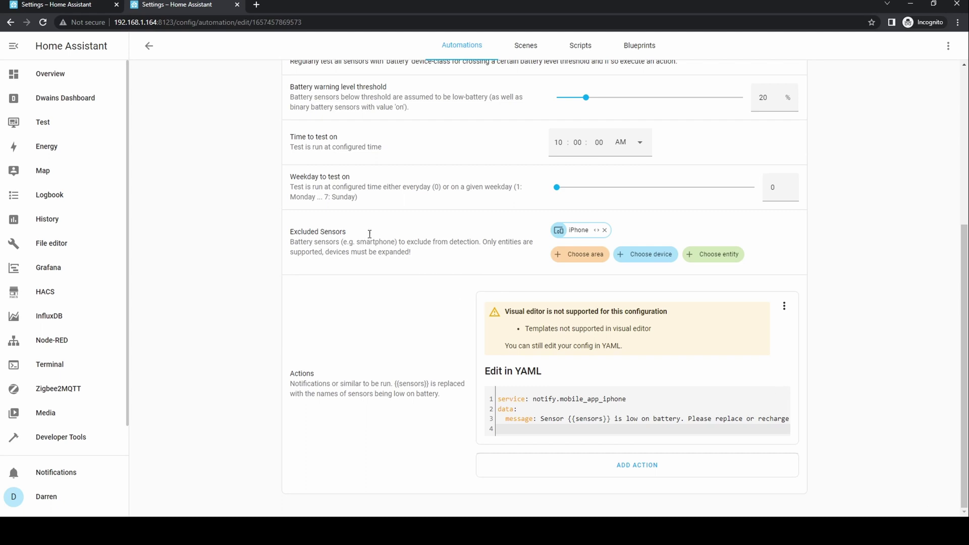
{"action": "left_click", "coordinate": [148, 47]}
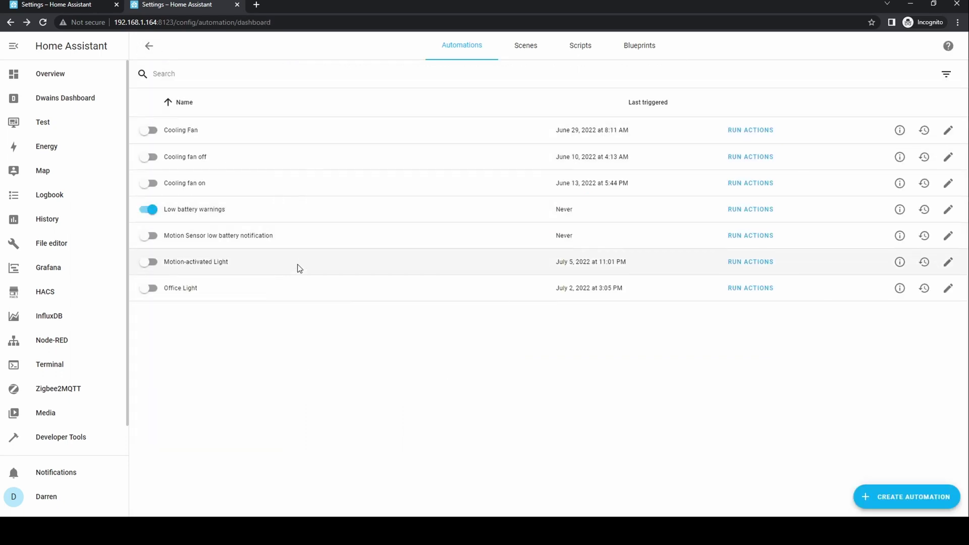